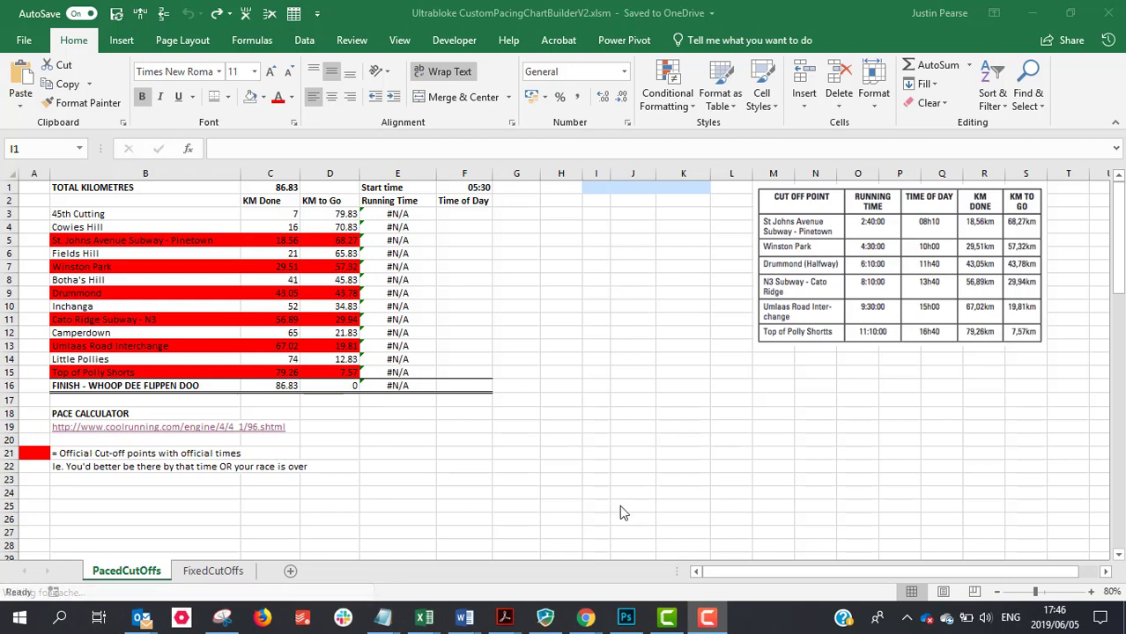
key("alt+Tab")
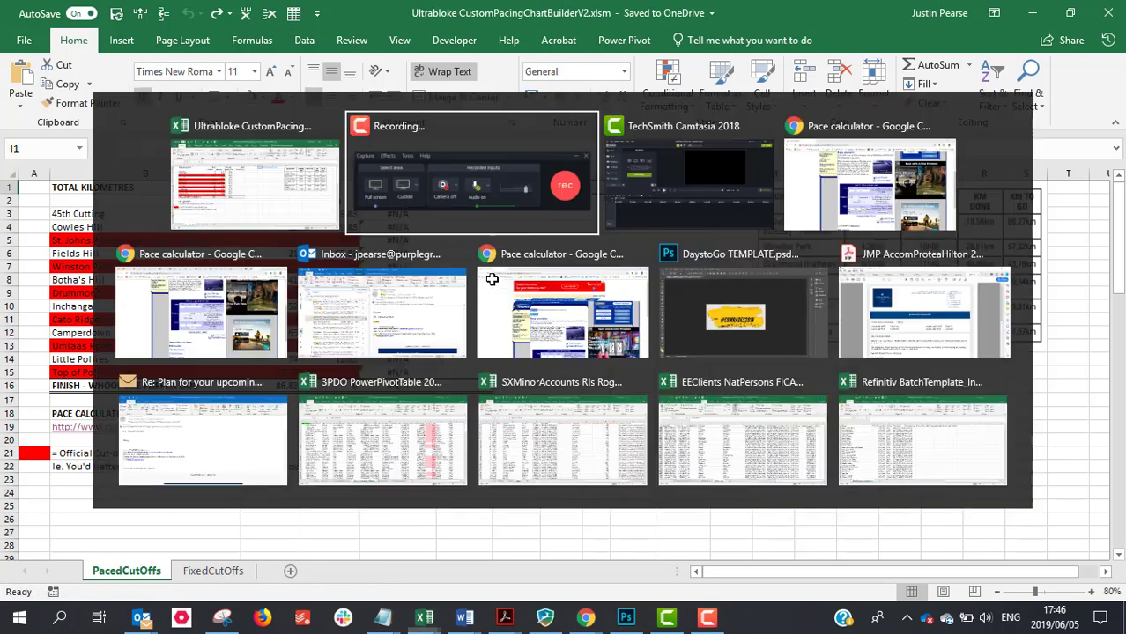
left_click(493, 285)
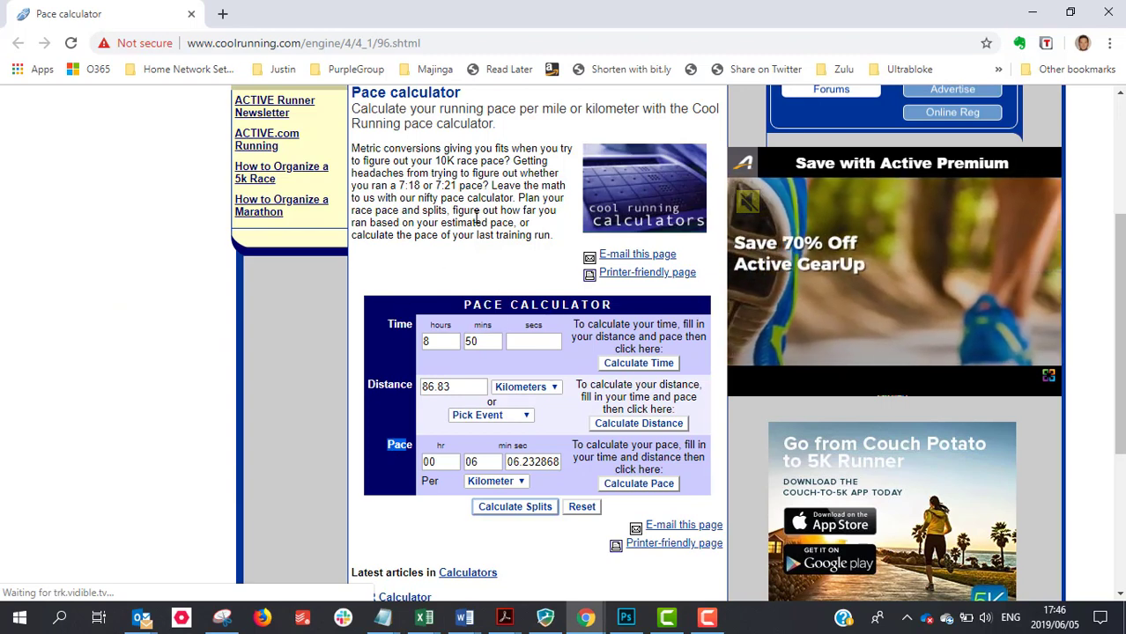
key("alt+Tab")
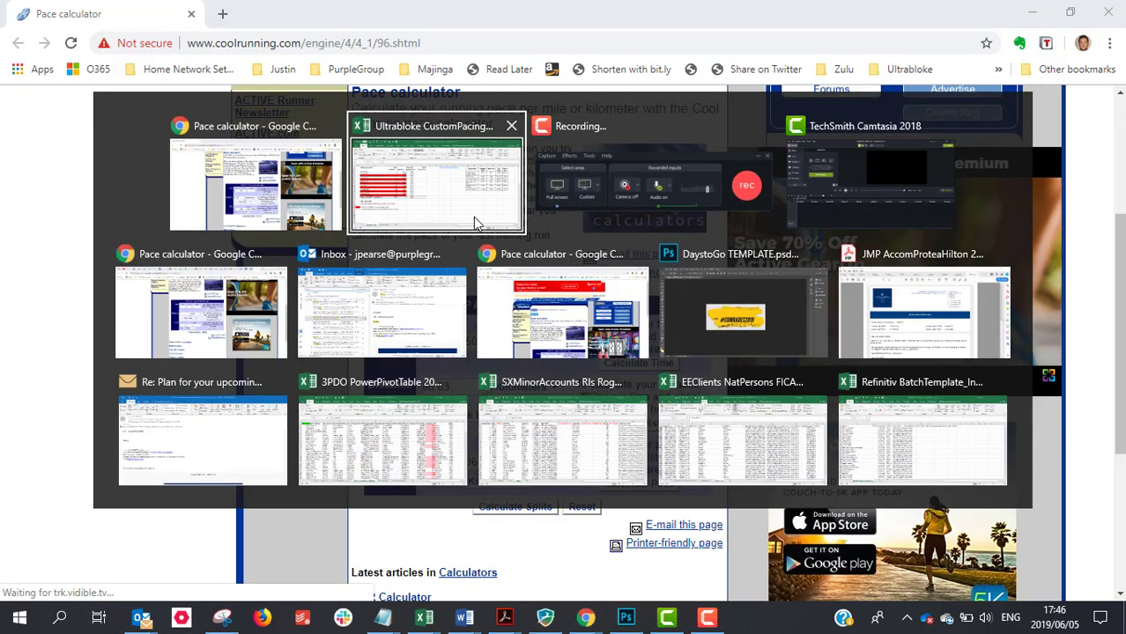
left_click(475, 220)
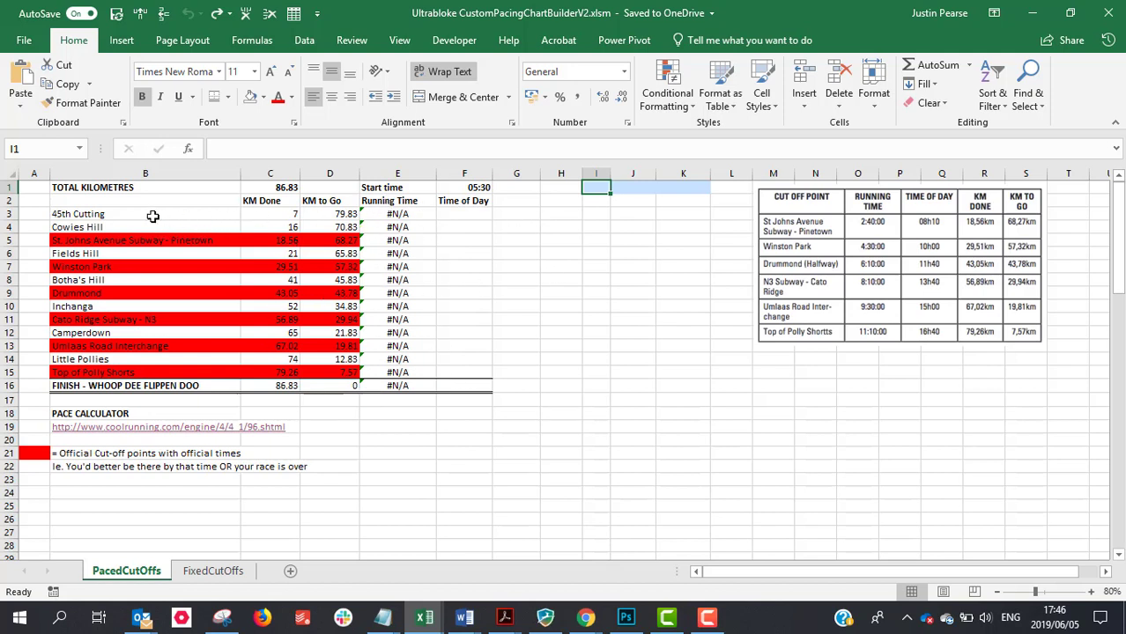
- Examine the route points in column B of the PacedCutOffs sheet, comparing the red official cut-offs with the unmarked landmarks
left_click(119, 216)
left_click_drag(95, 214, 88, 370)
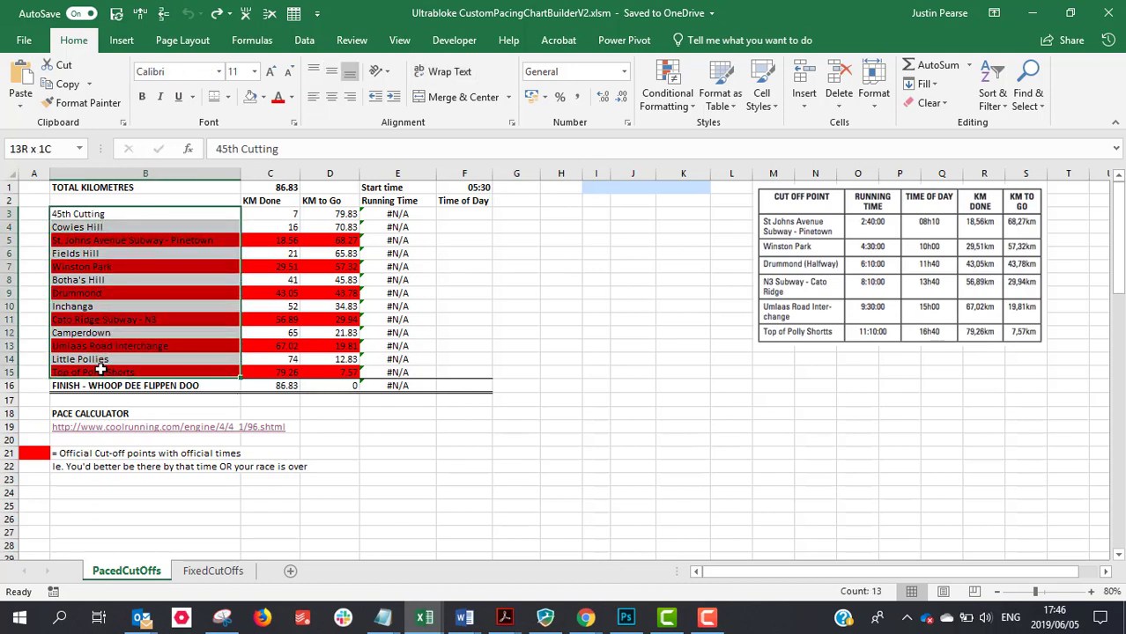
left_click(104, 214)
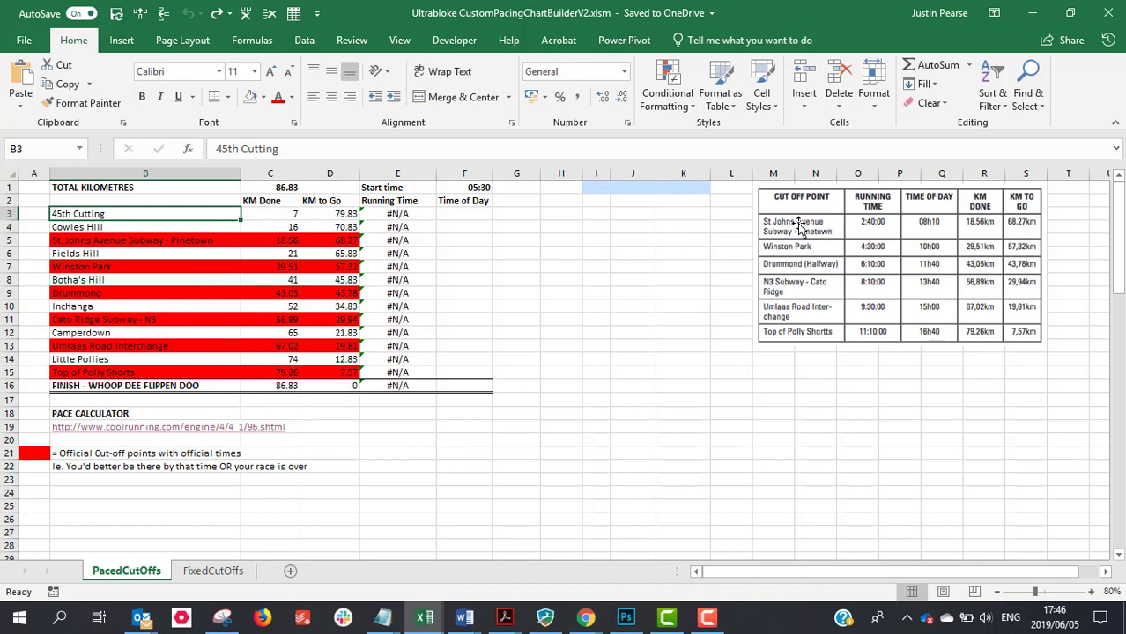
left_click(80, 236)
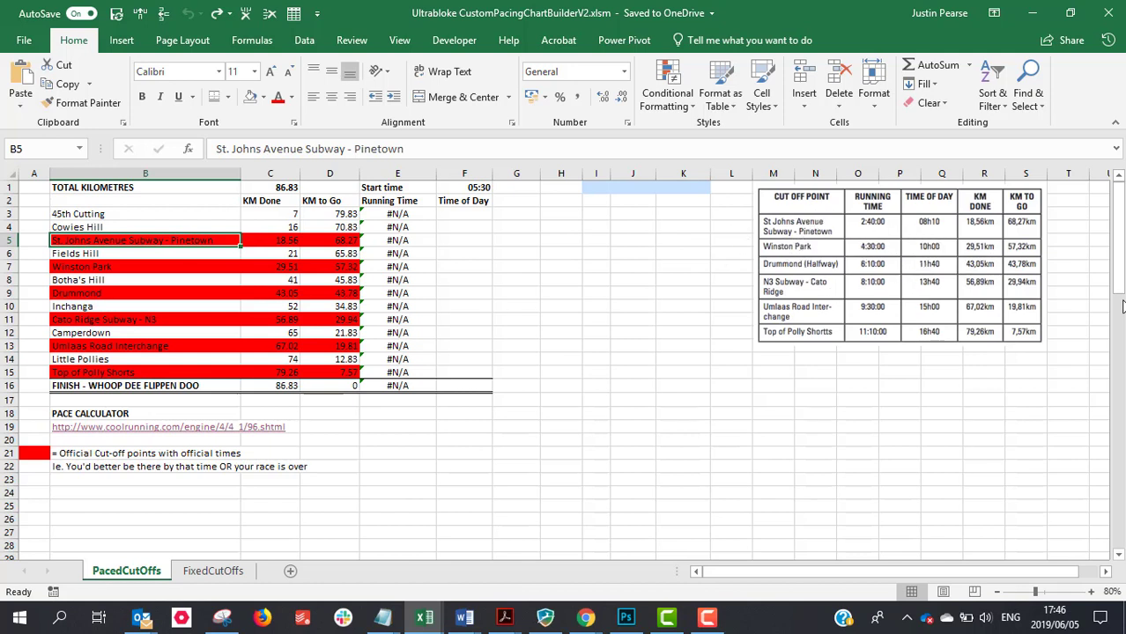
left_click(143, 214)
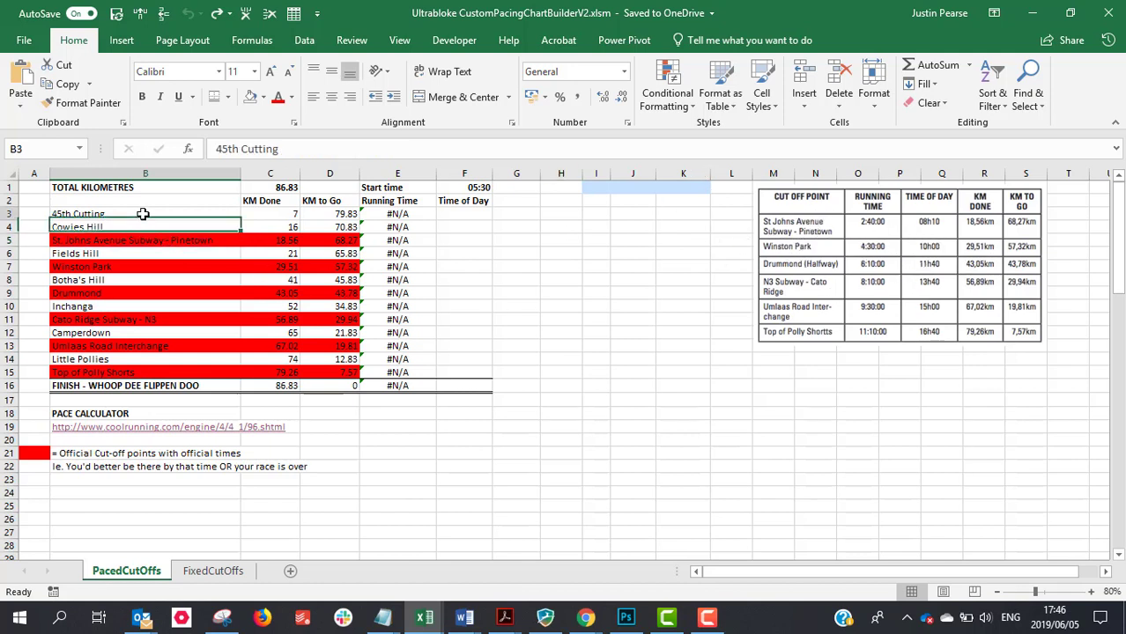
left_click(140, 225)
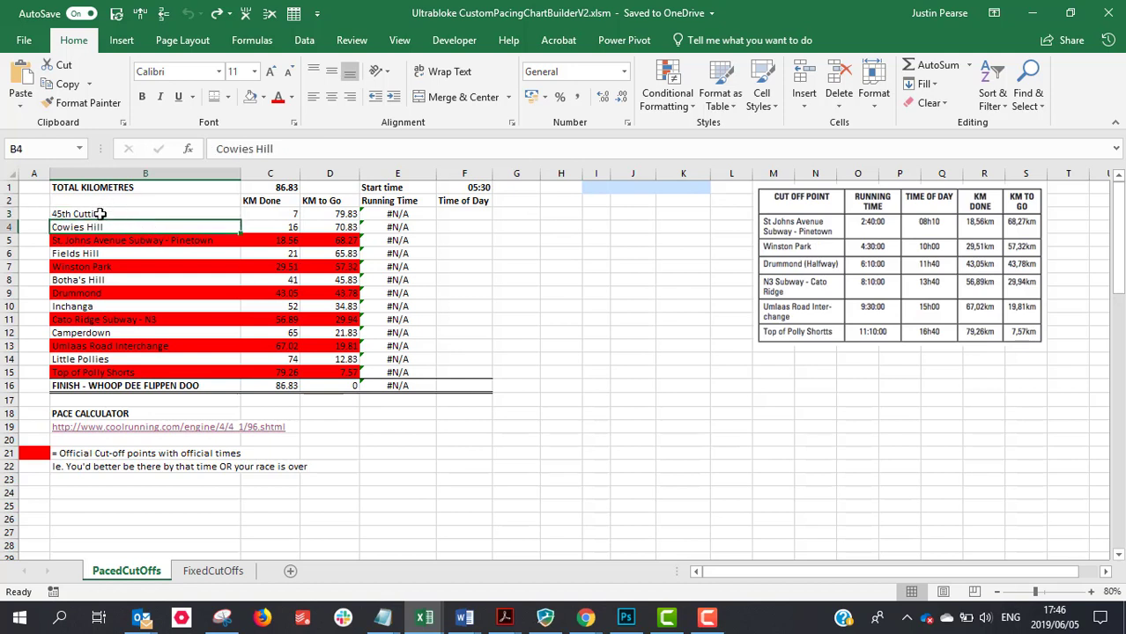
left_click(97, 253)
left_click(97, 280)
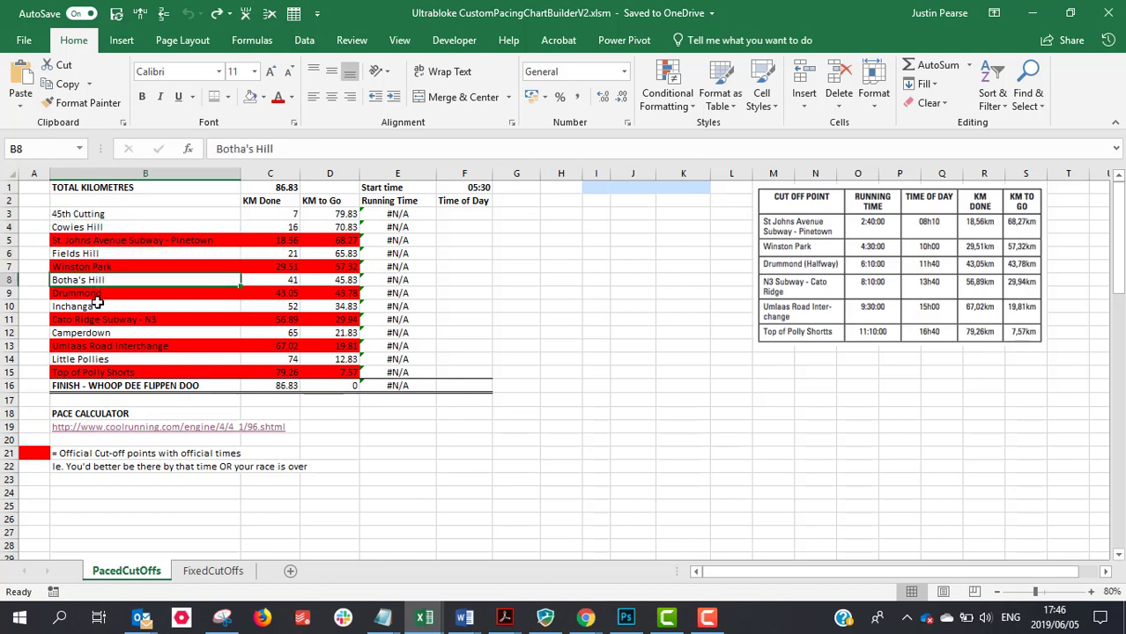
left_click(99, 306)
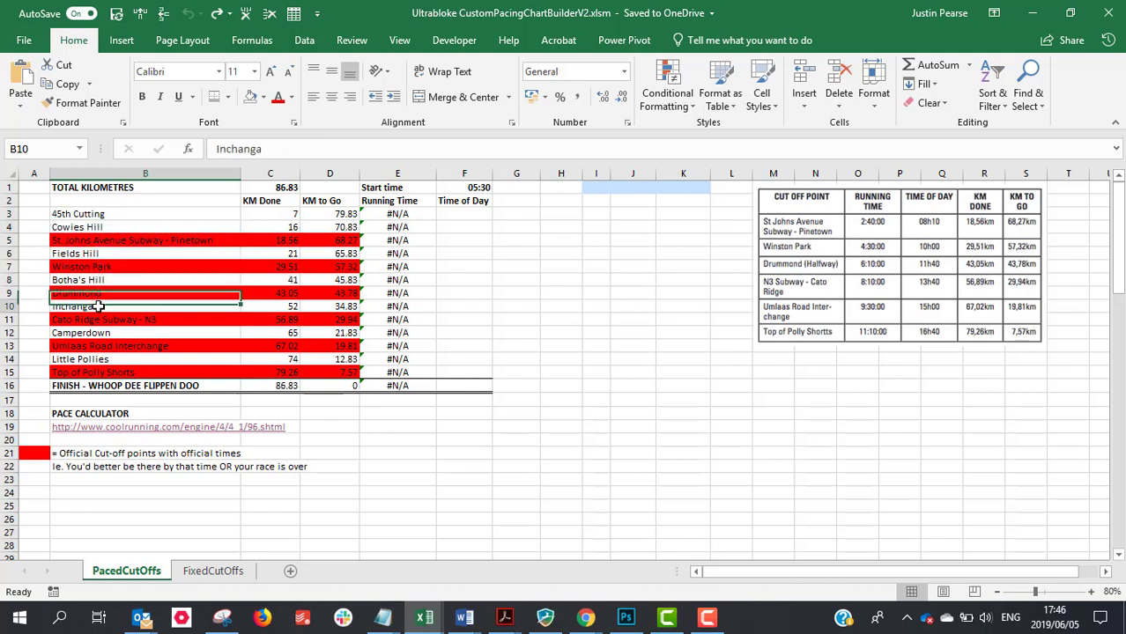
left_click(97, 214)
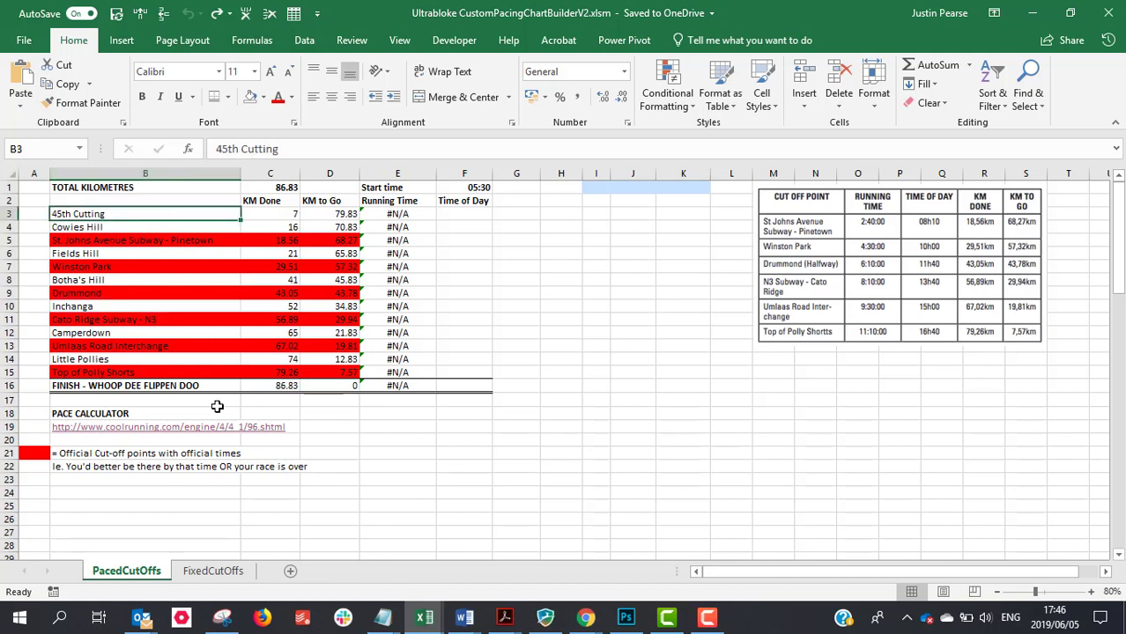
- Open the linked coolrunning.com pace calculator in Chrome and enter a target time of 8 hours 50 minutes
left_click(146, 434)
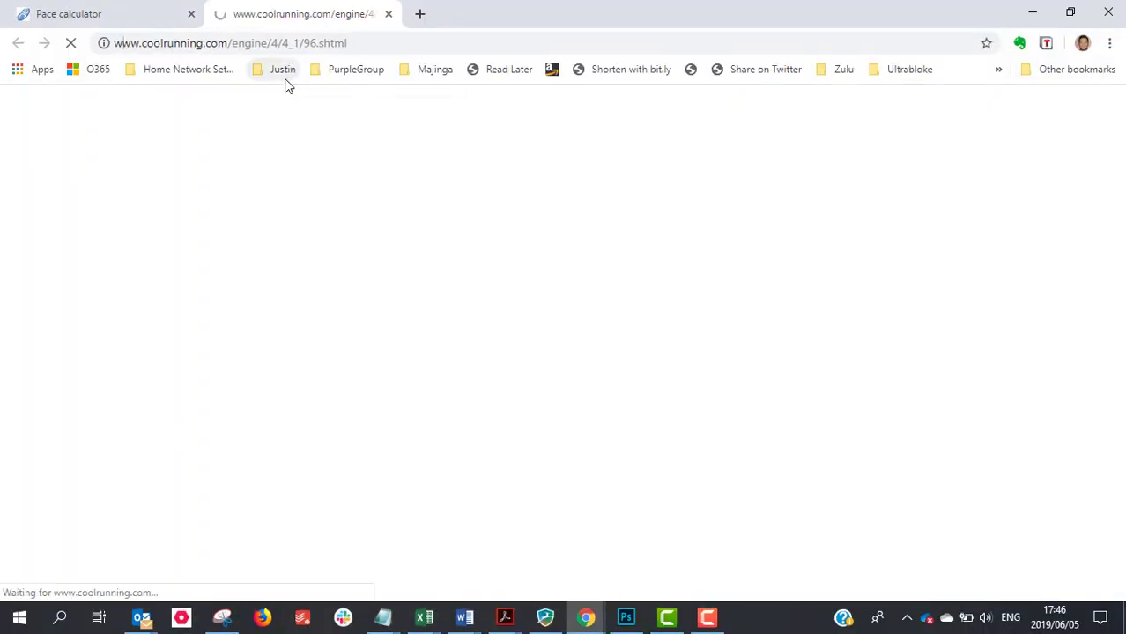
scroll(364, 255, "down", 3)
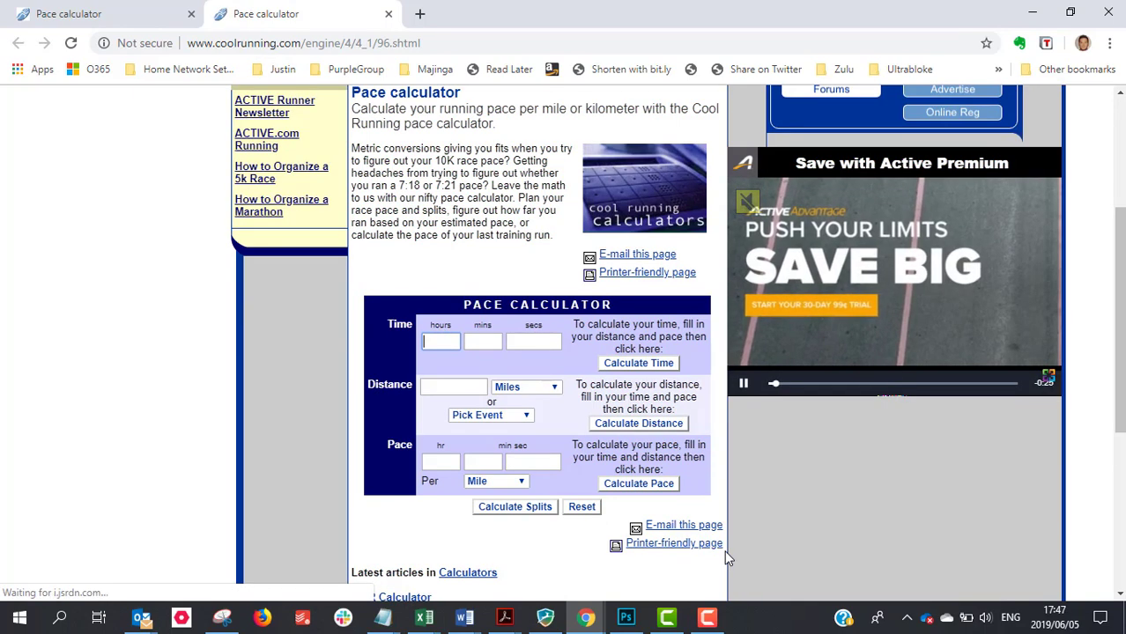
type("8")
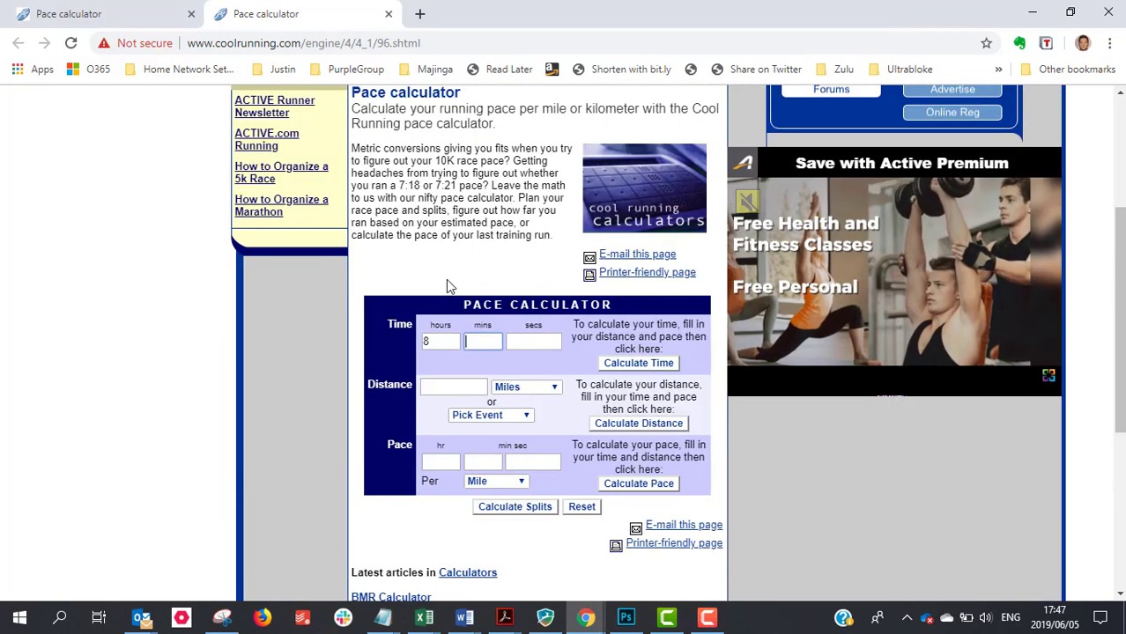
left_click(491, 340)
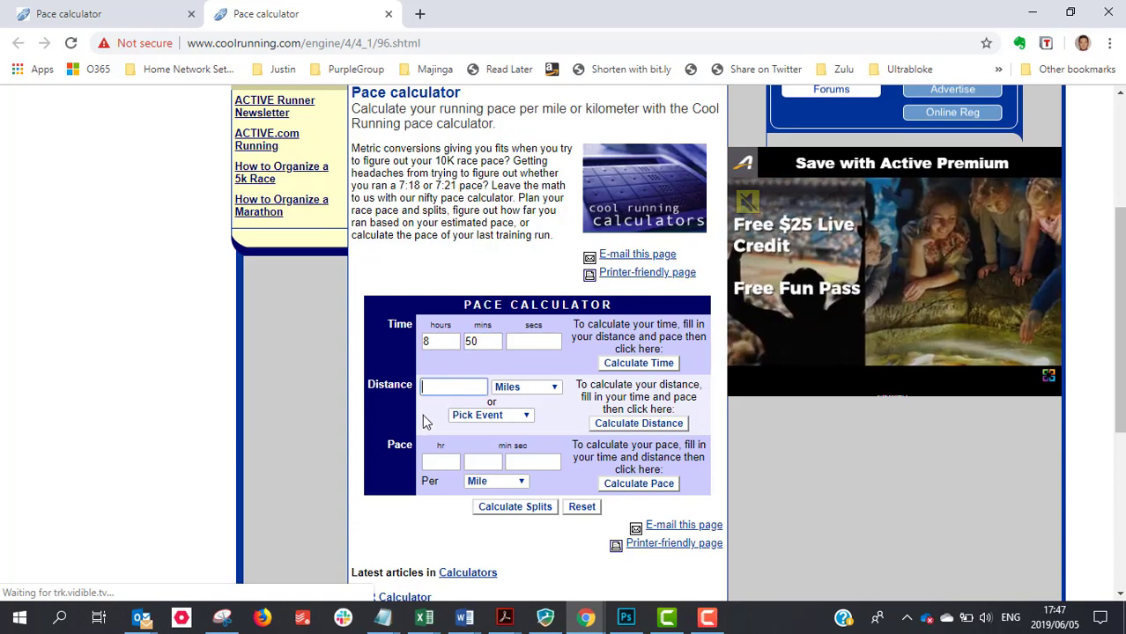
- Copy the total kilometres from cell C1 of the Excel workbook into the calculator's distance as 86.83, with the unit Kilometers
key("alt+Tab")
key("alt+Tab")
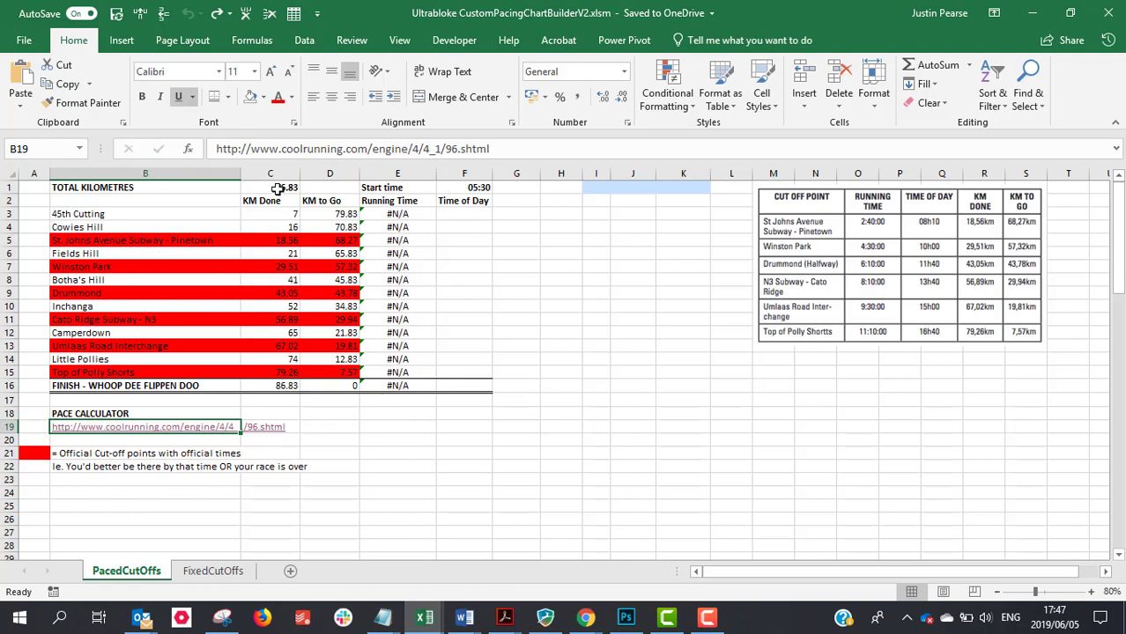
left_click(277, 188)
key("ctrl+c")
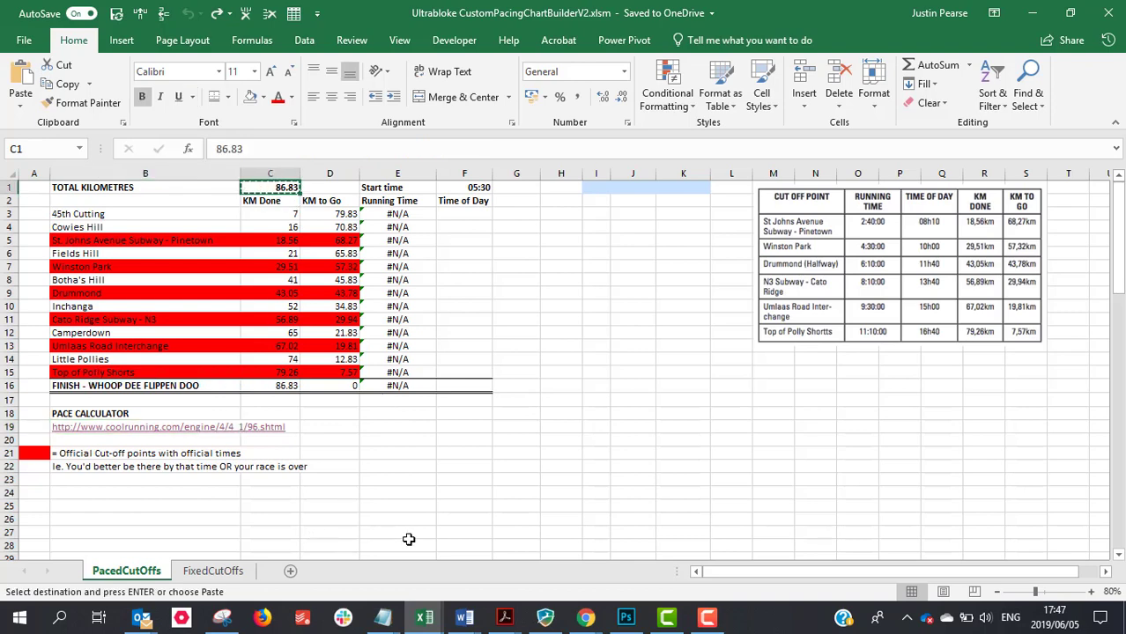
key("alt+Tab")
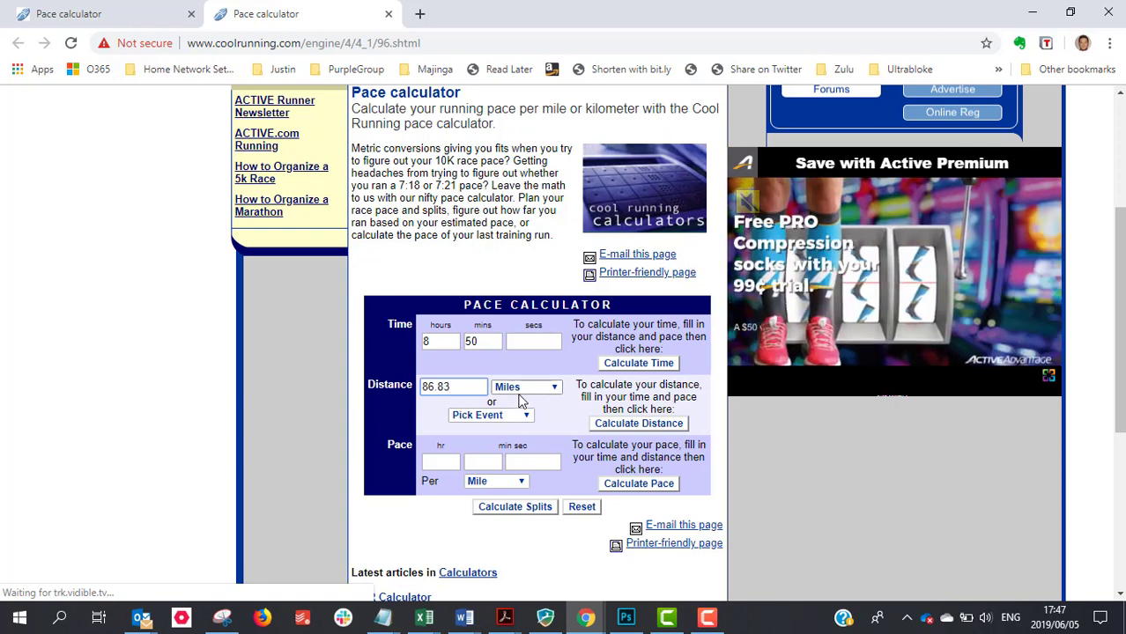
left_click(523, 387)
left_click(517, 410)
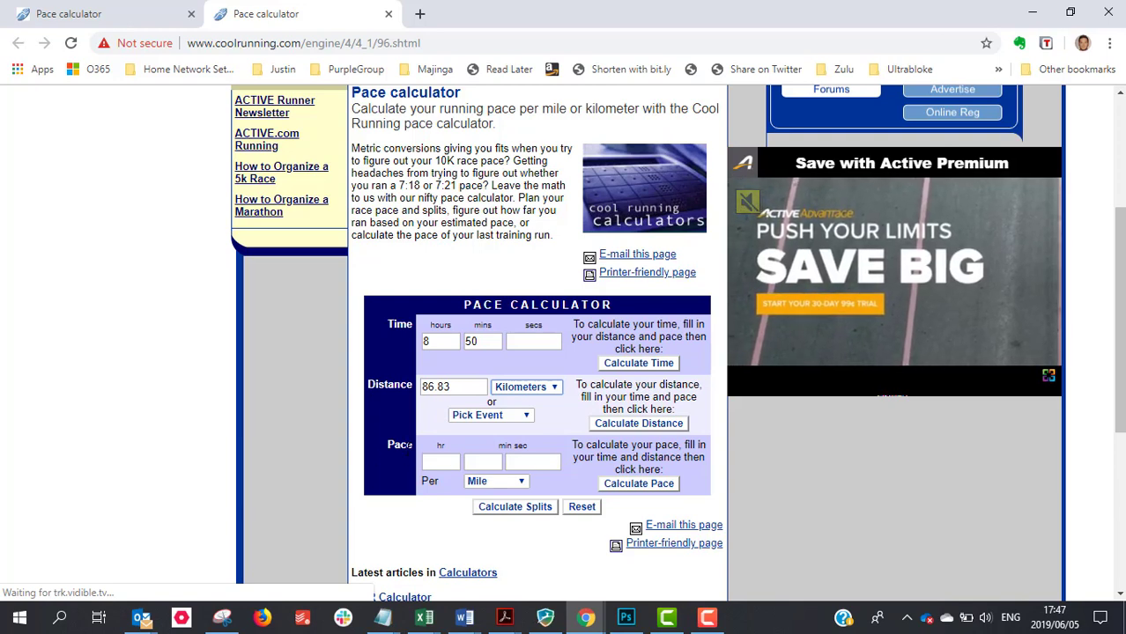
- Set the pace unit to Kilometer and calculate the pace for the entered time and distance
left_click(497, 483)
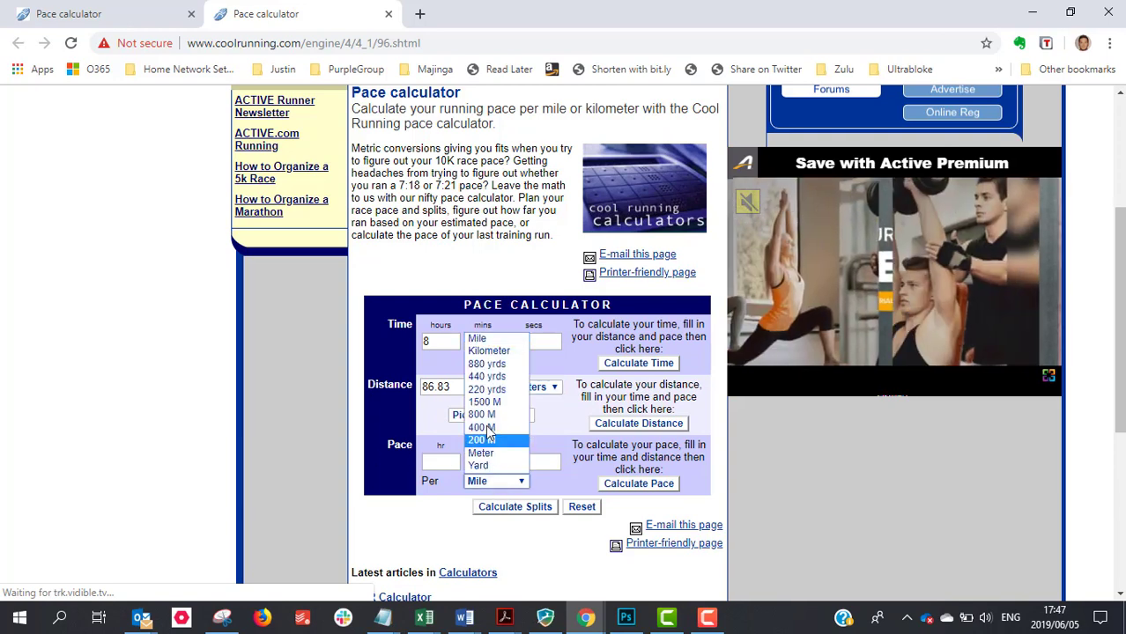
left_click(486, 350)
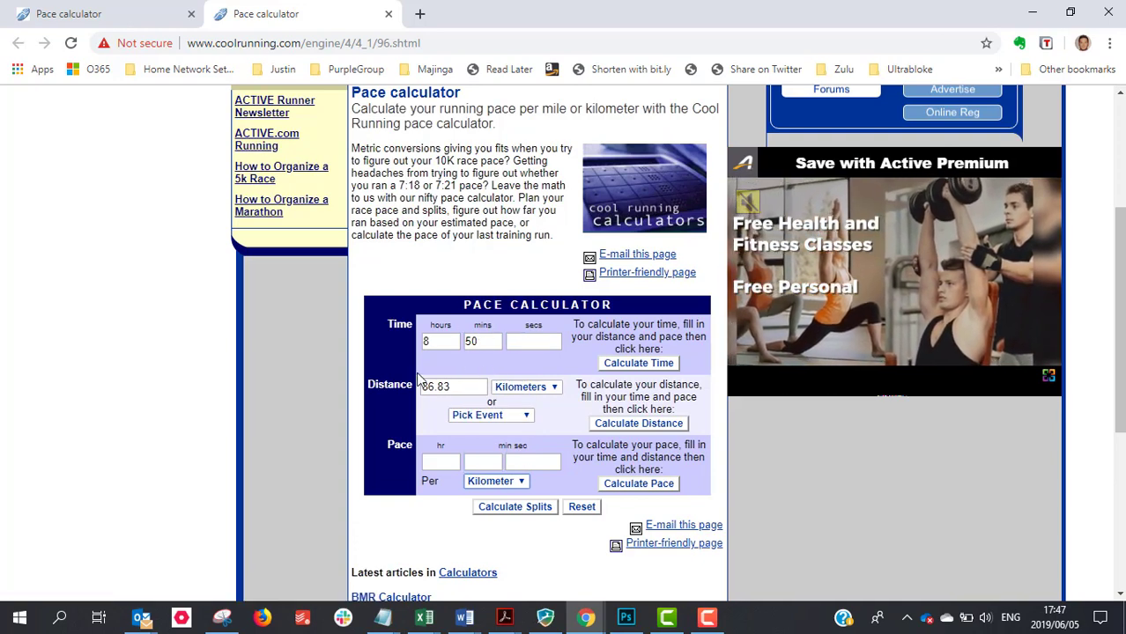
left_click(630, 485)
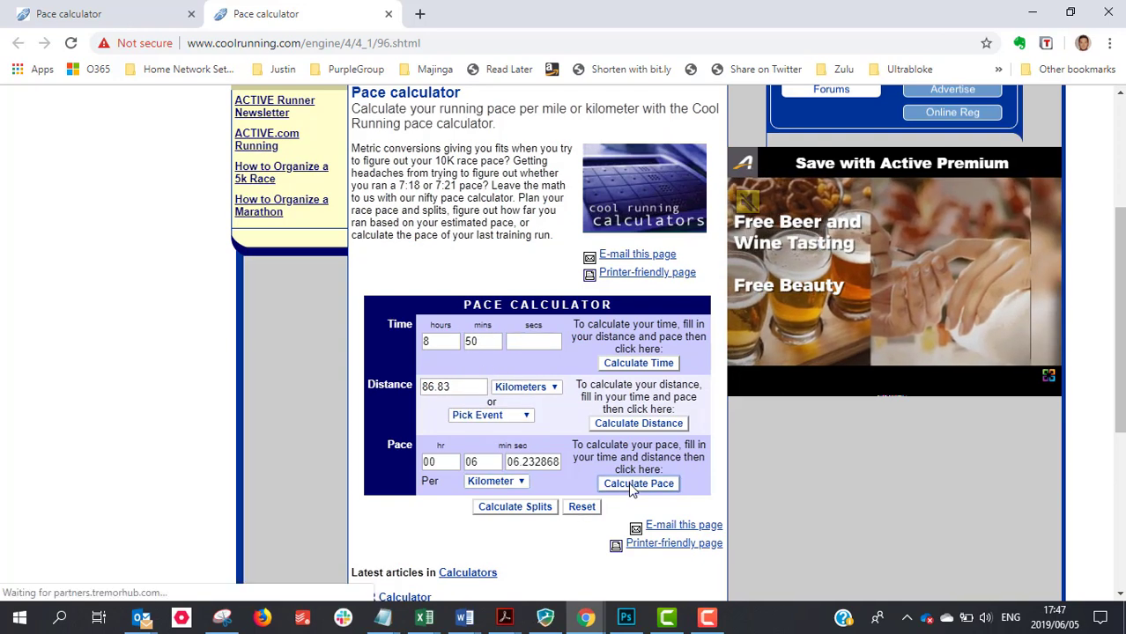
double_click(483, 461)
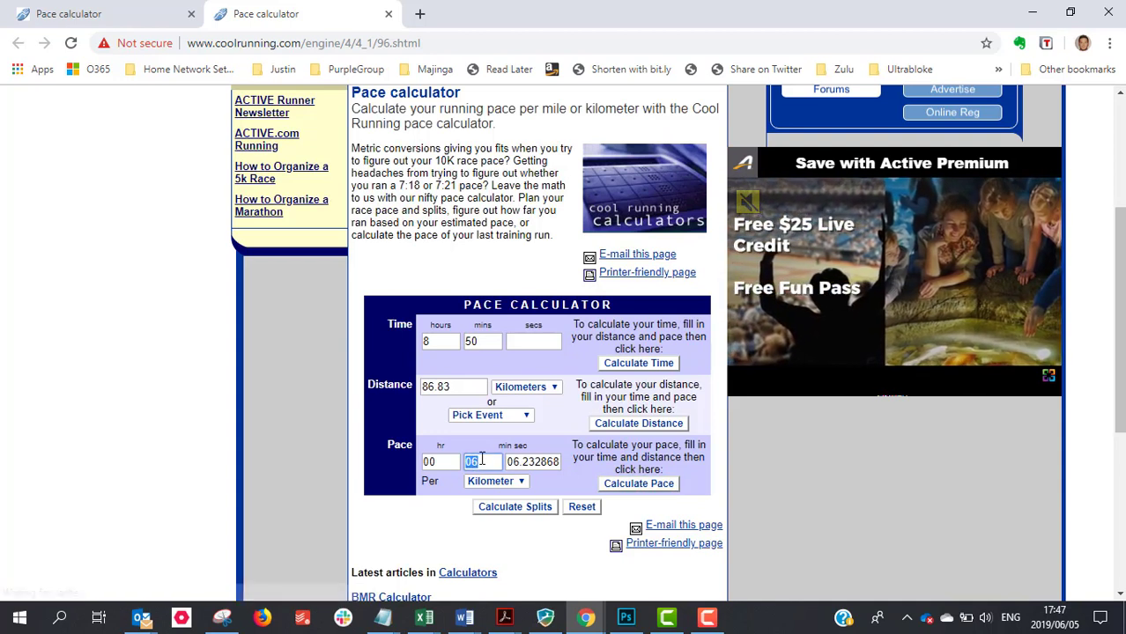
left_click(530, 454)
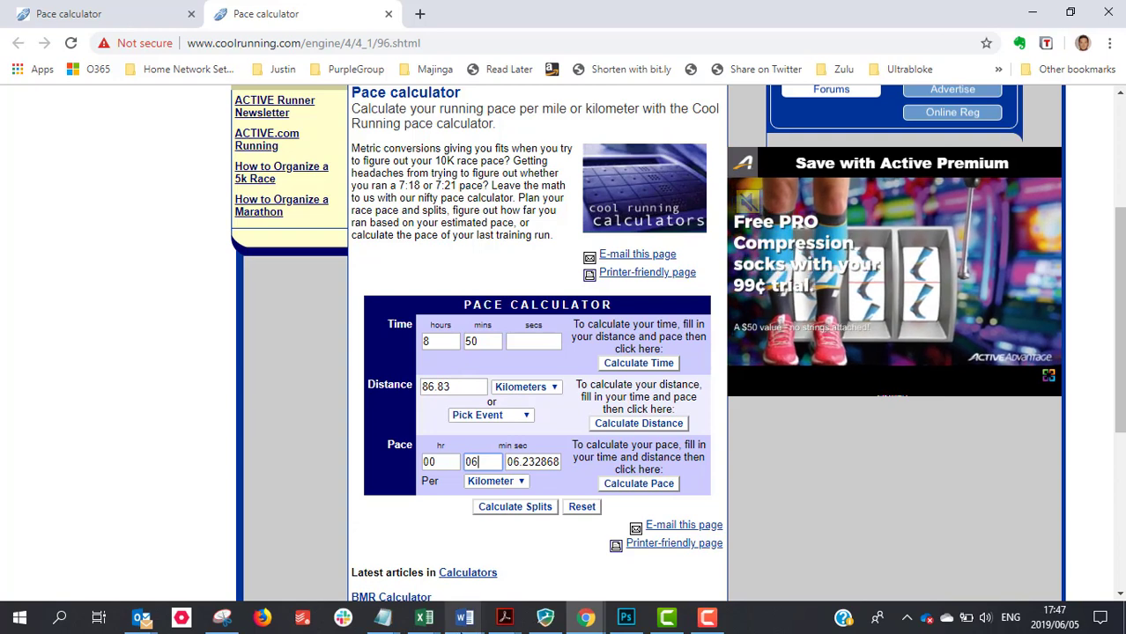
- Generate the per-kilometre splits and maximize the window that lists them
left_click(518, 514)
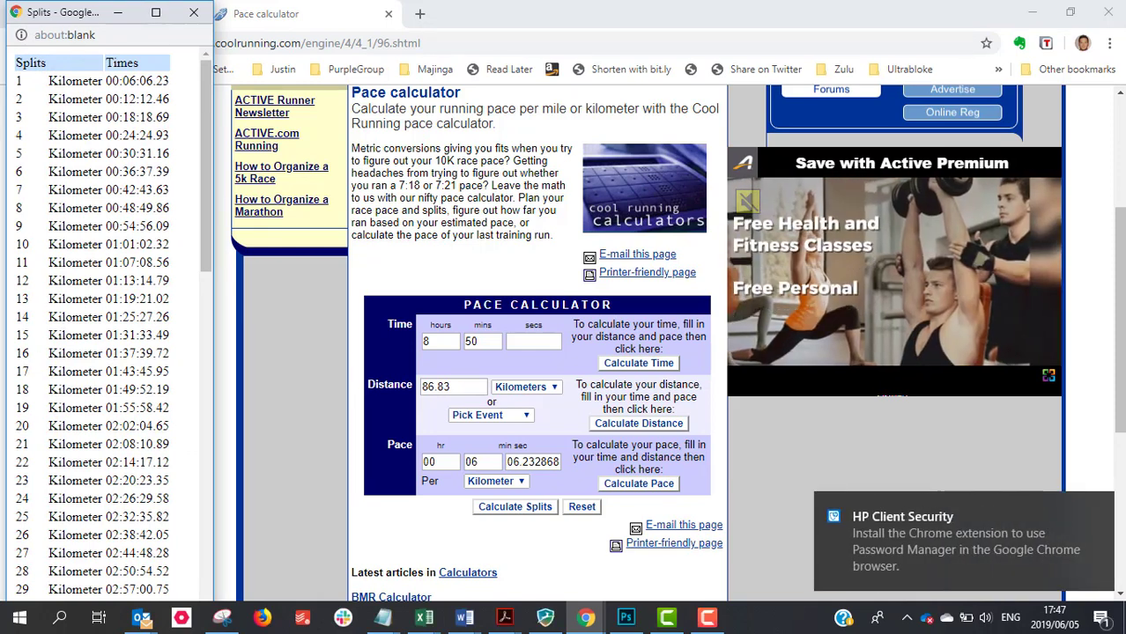
left_click(1097, 511)
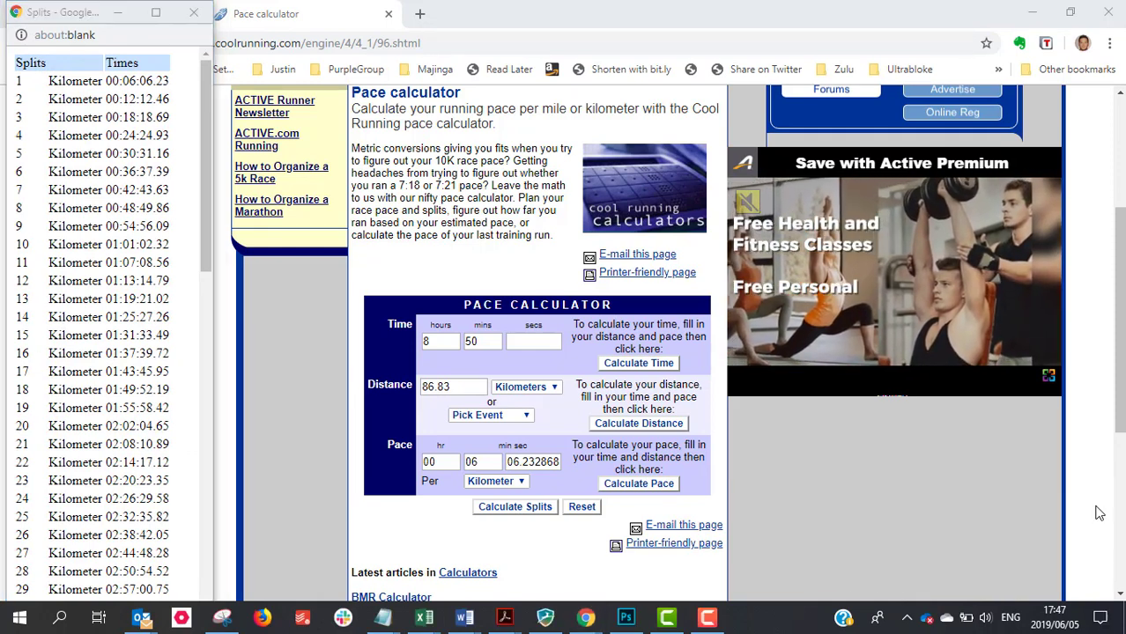
left_click(158, 14)
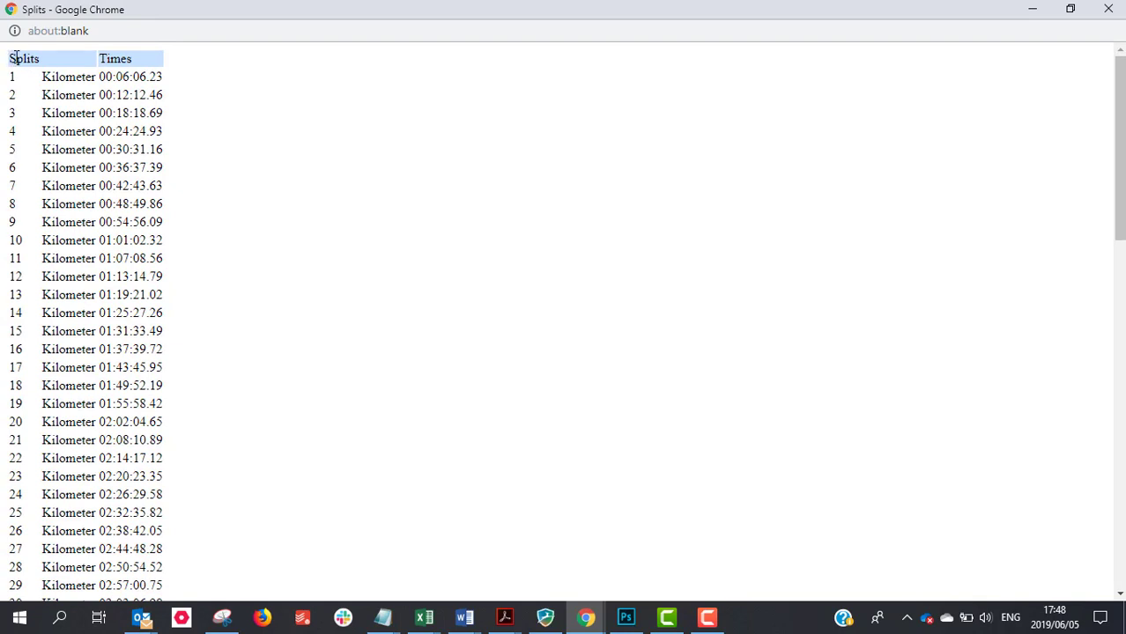
- Copy the entire splits table and paste it into Excel's PacedCutOffs sheet starting at cell I1
key("ctrl+a")
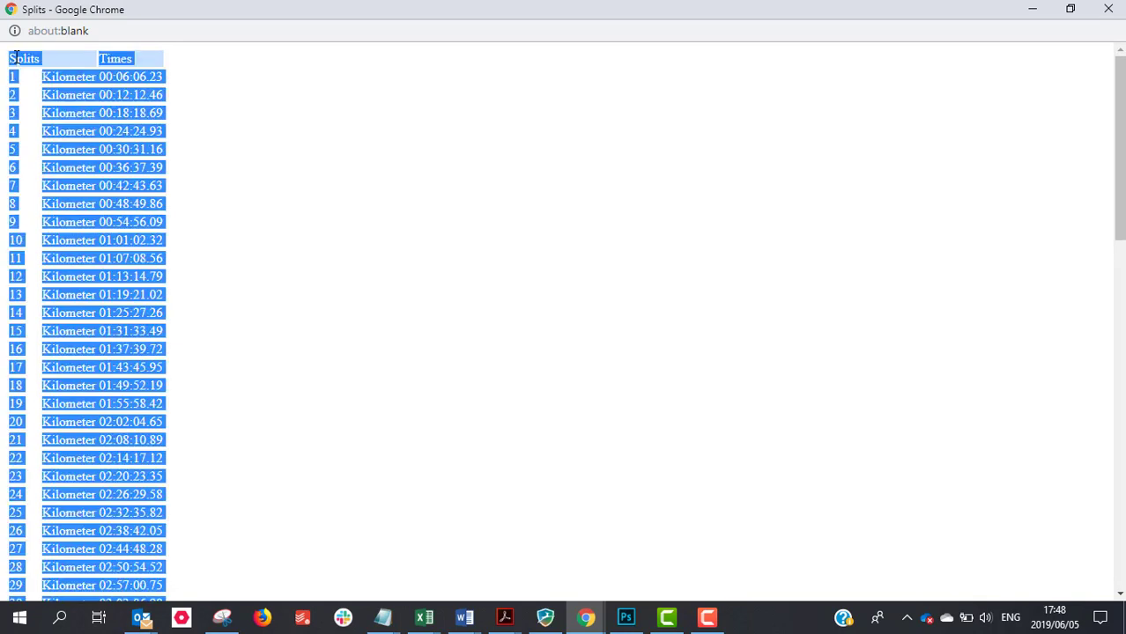
right_click(65, 128)
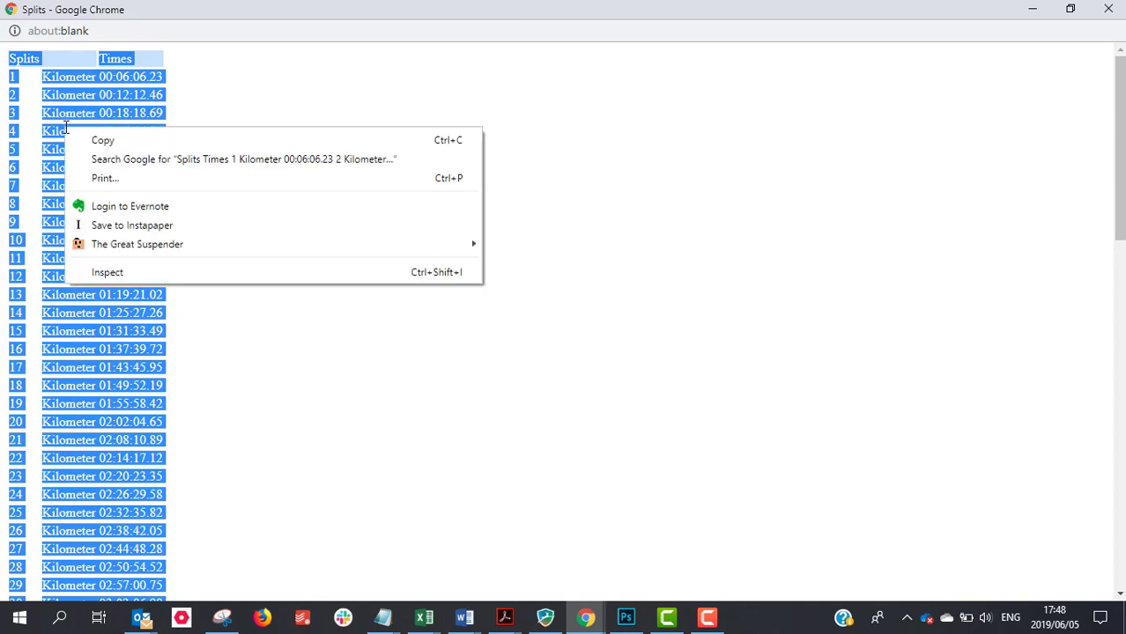
left_click(103, 141)
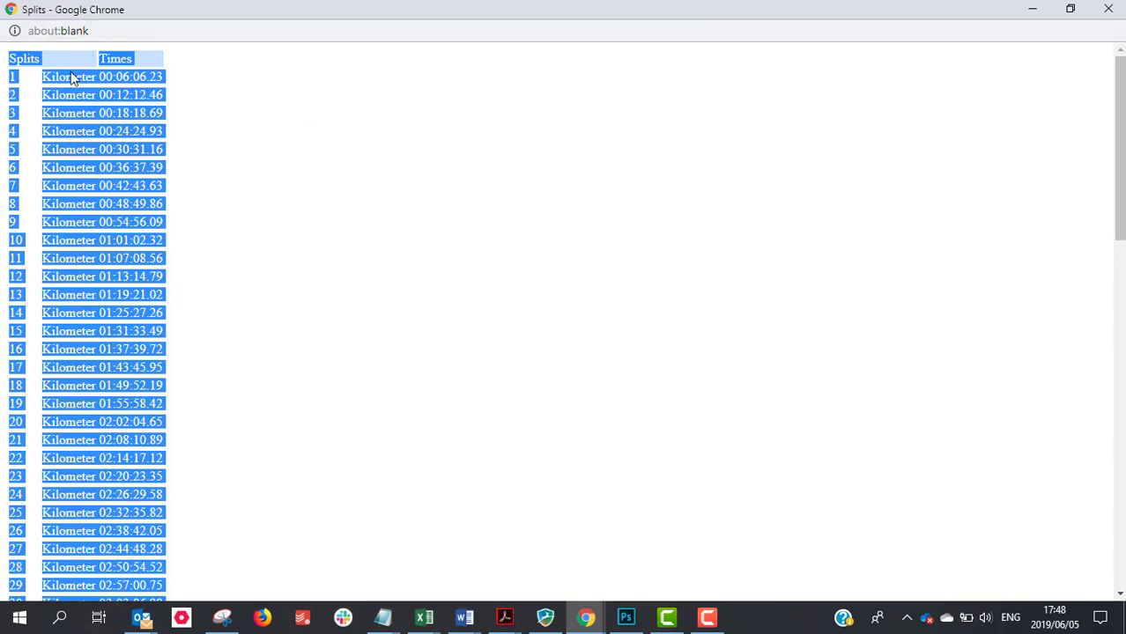
key("alt+Tab")
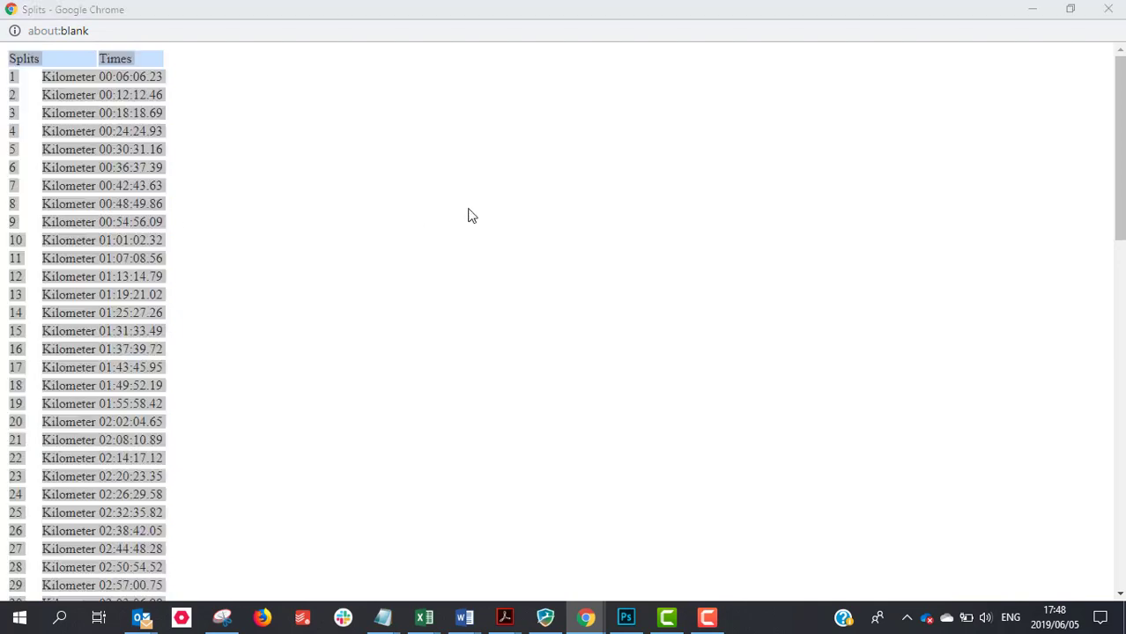
key("alt+Tab")
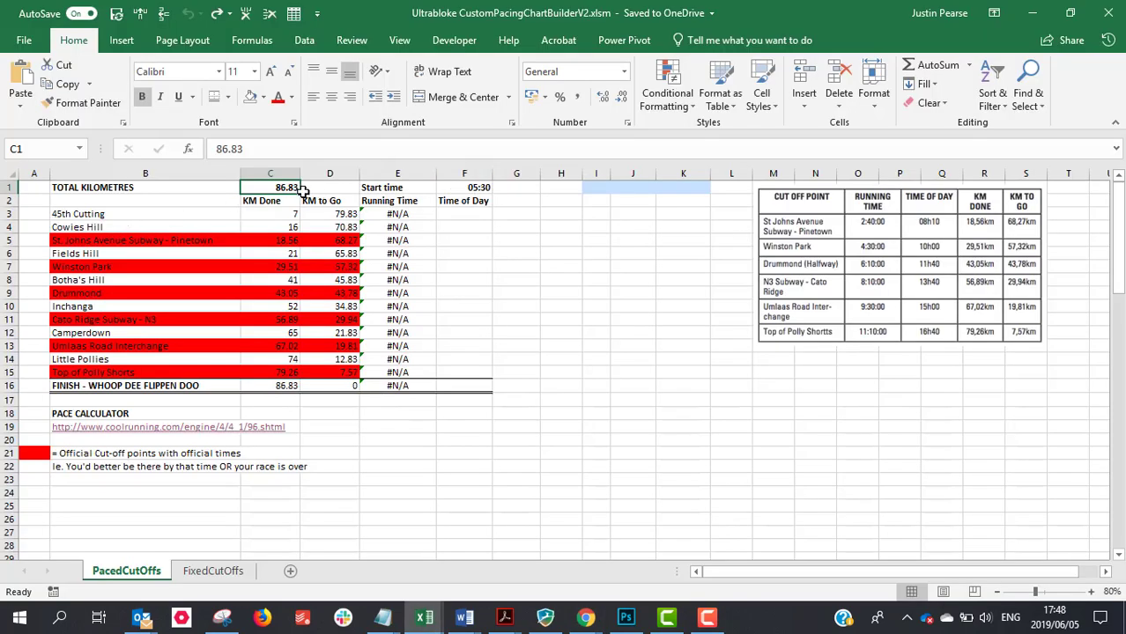
left_click(599, 188)
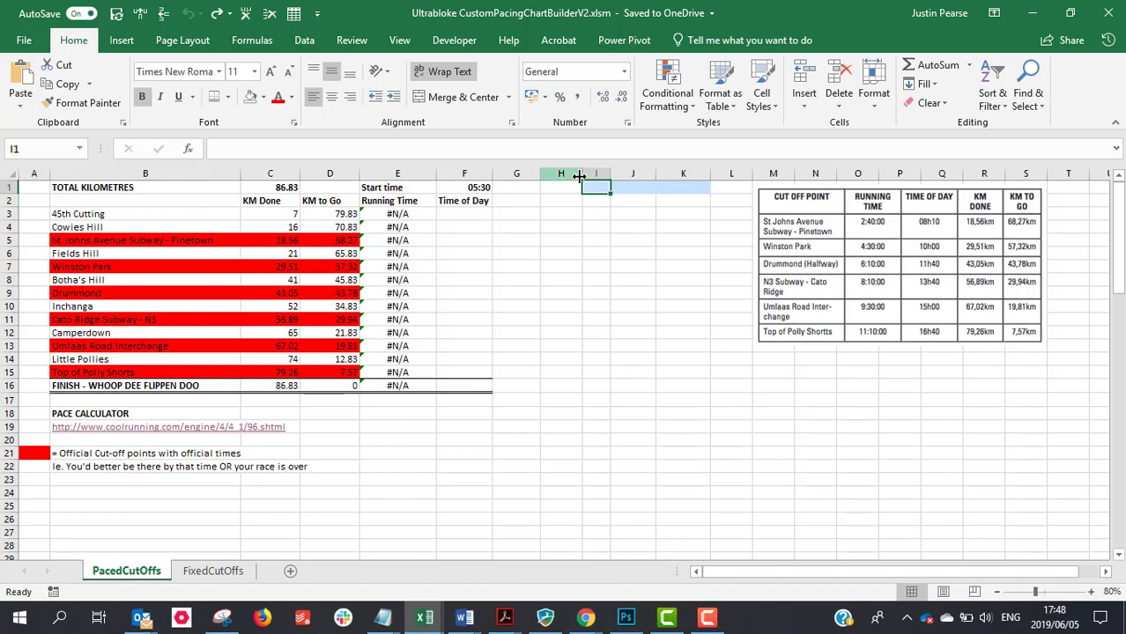
key("ctrl+v")
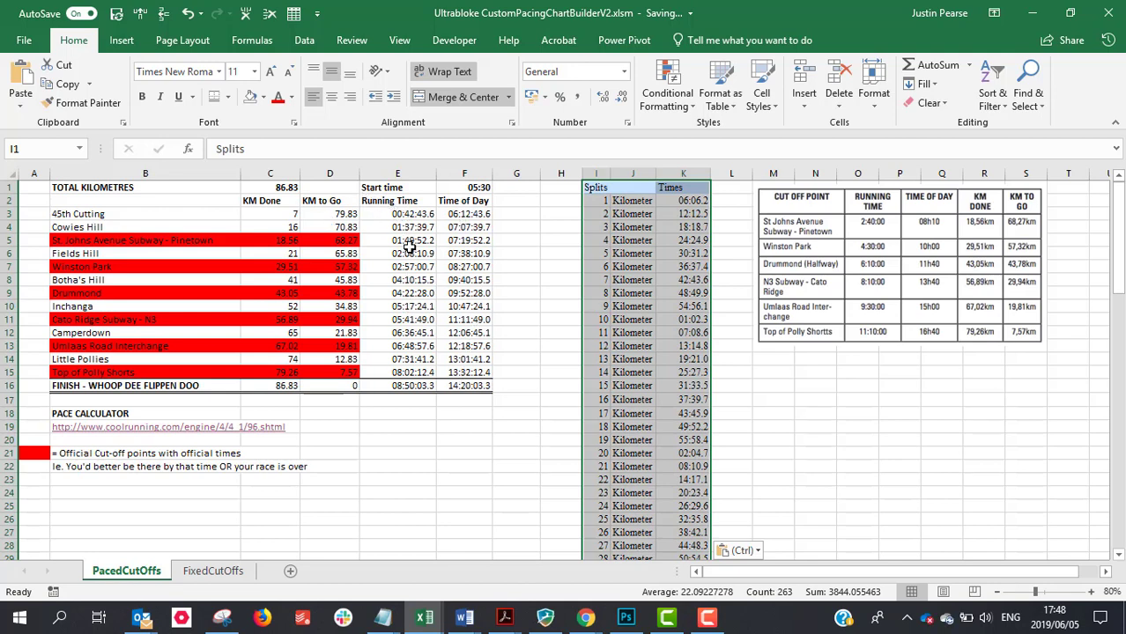
- Check the finish row's running time and time of day on the PacedCutOffs sheet
left_click(124, 386)
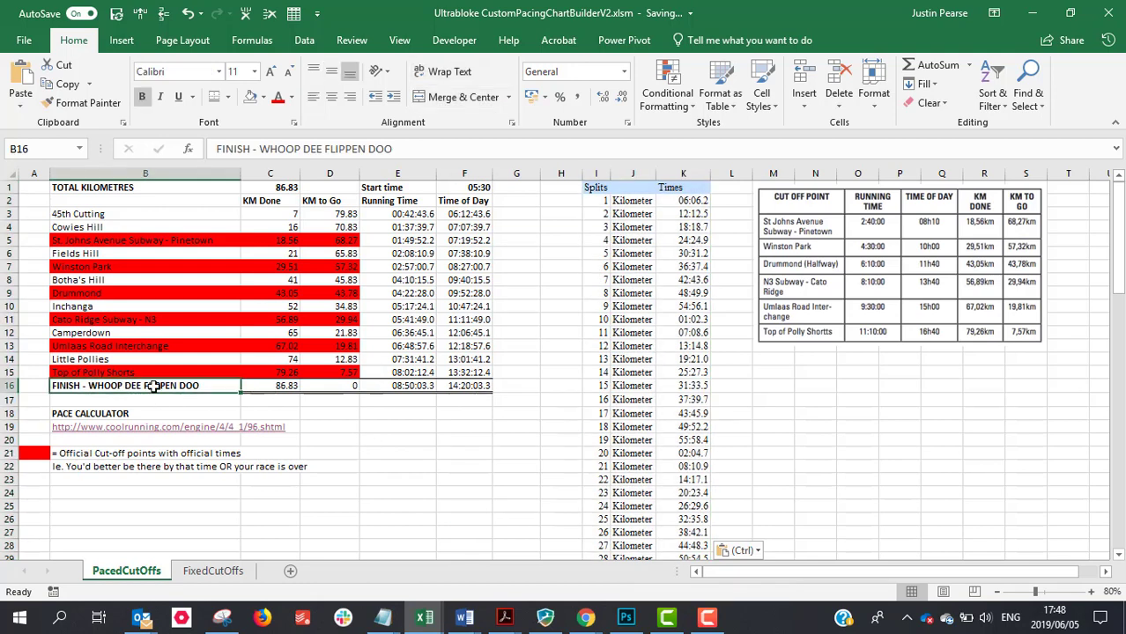
left_click(410, 388)
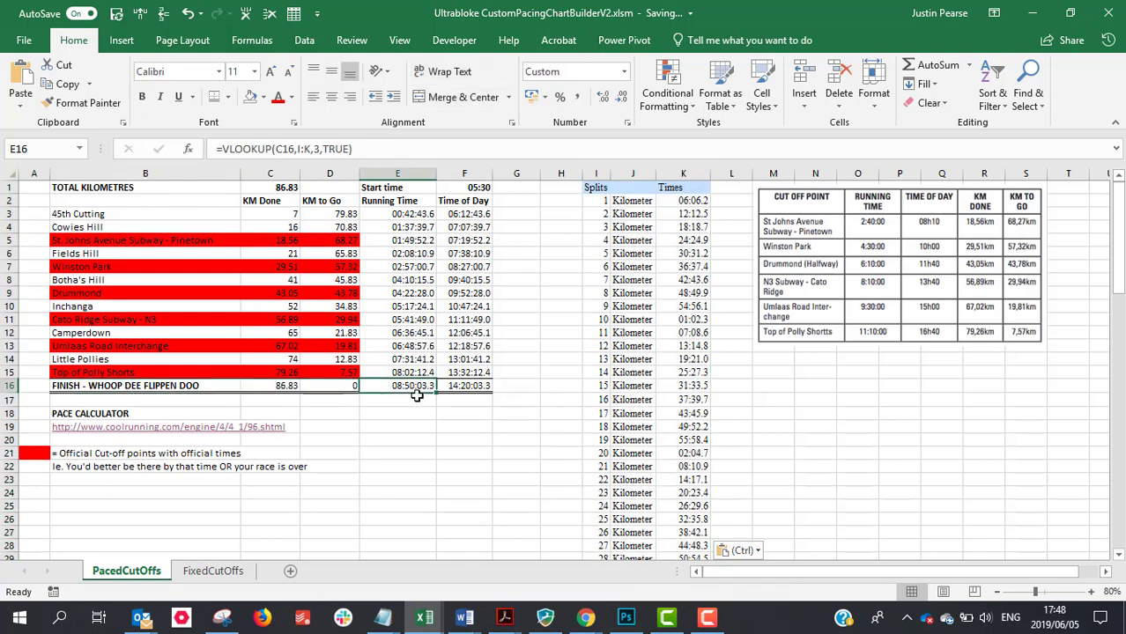
left_click(460, 387)
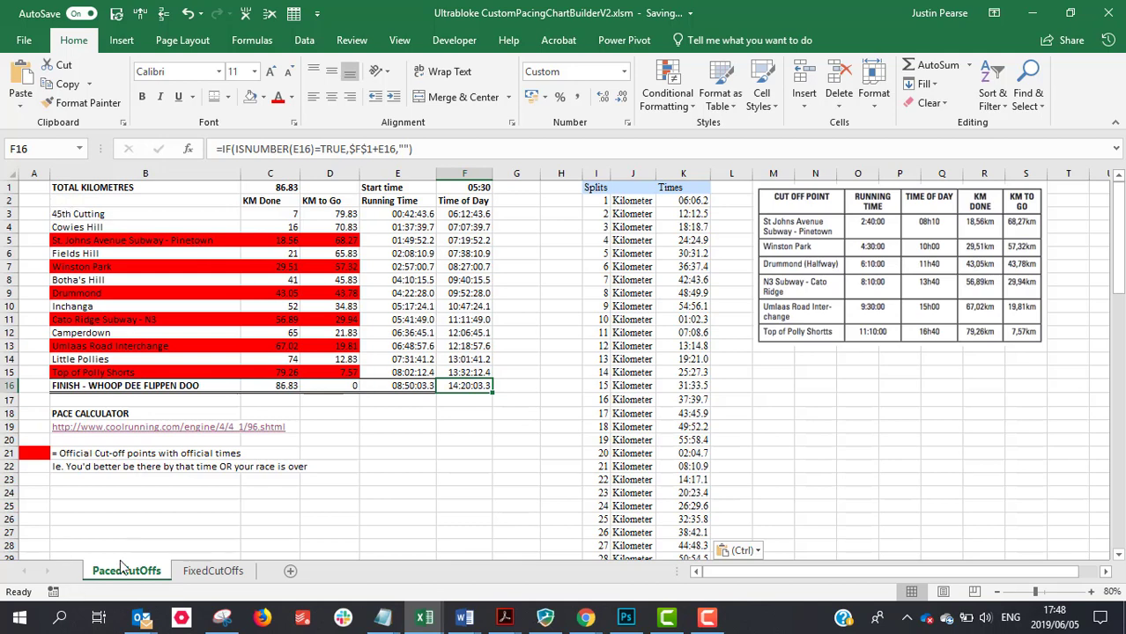
- Paste the copied splits table into the FixedCutOffs sheet starting at cell I1
left_click(212, 571)
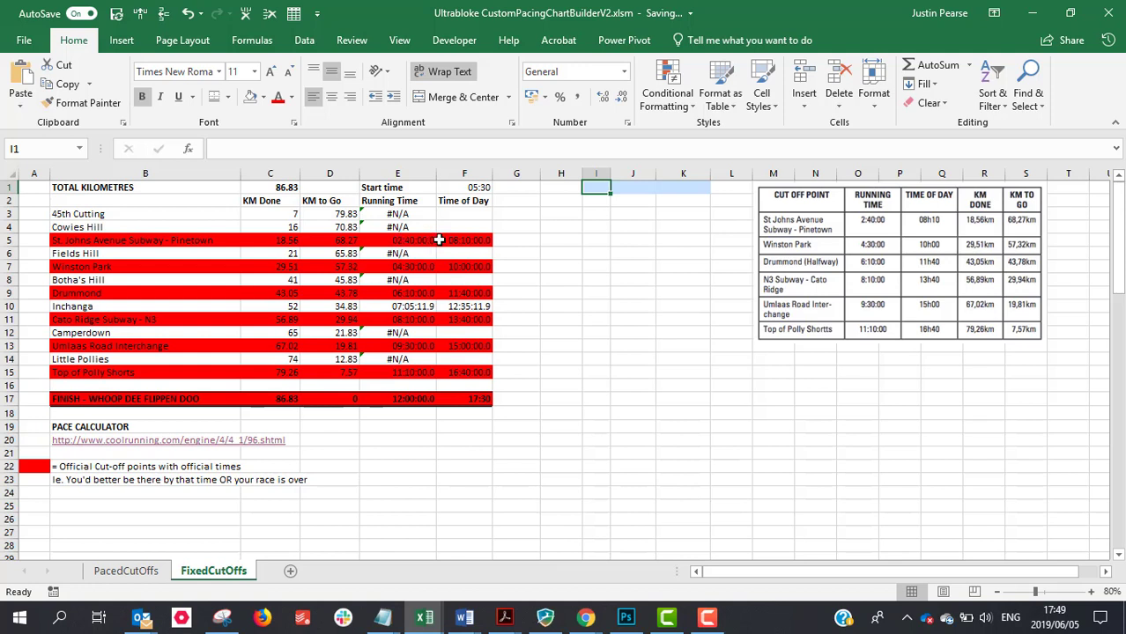
left_click(407, 240)
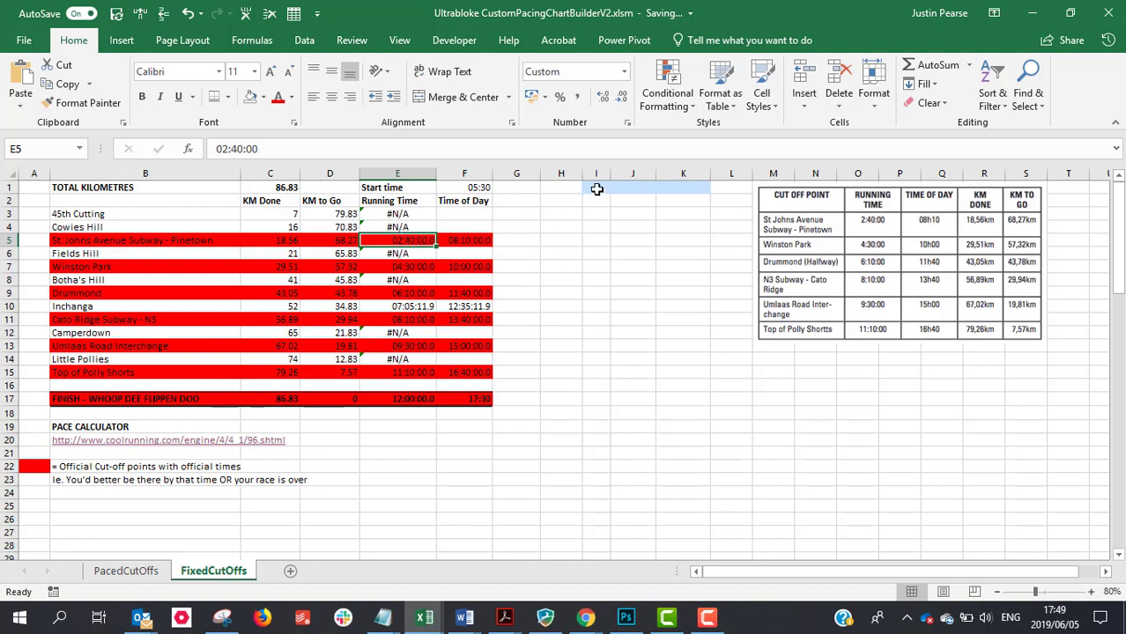
left_click(408, 346)
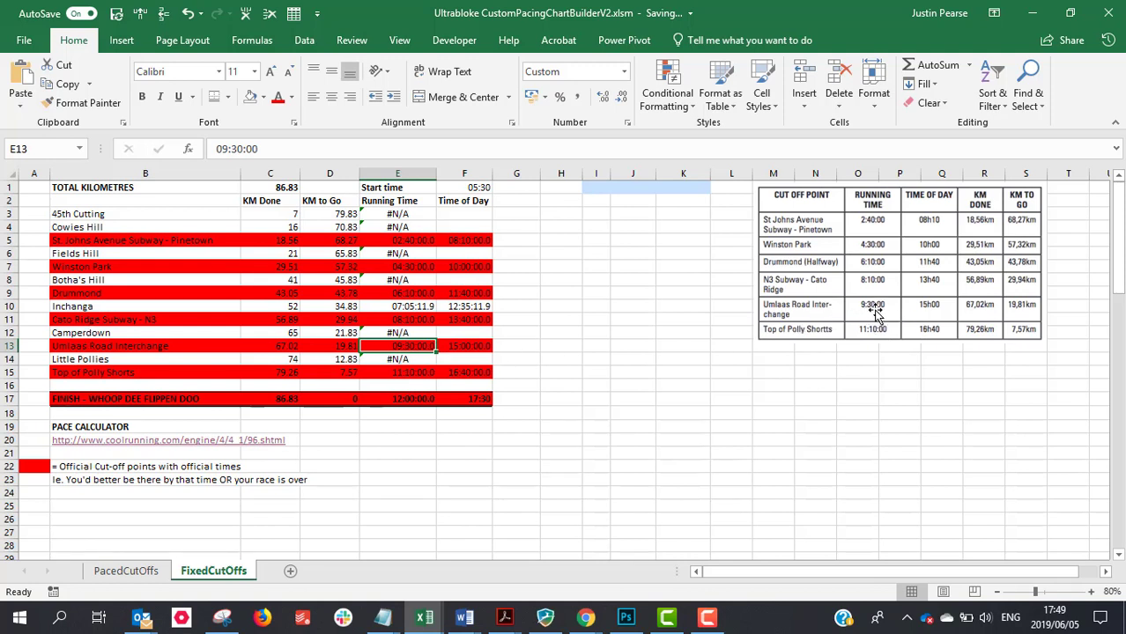
left_click(596, 184)
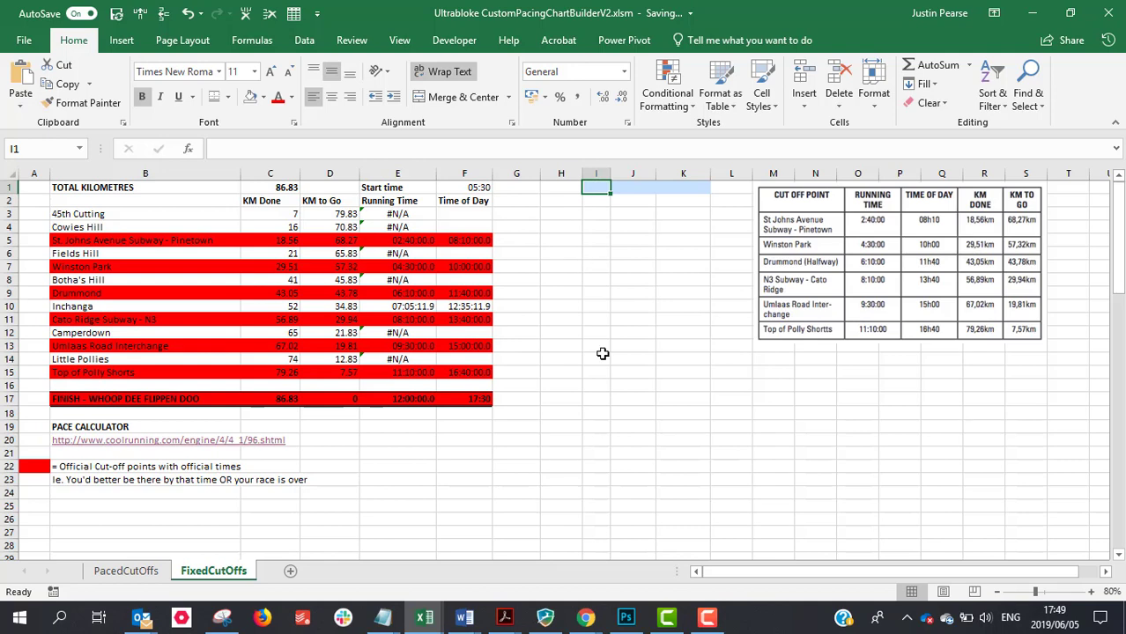
key("ctrl+v")
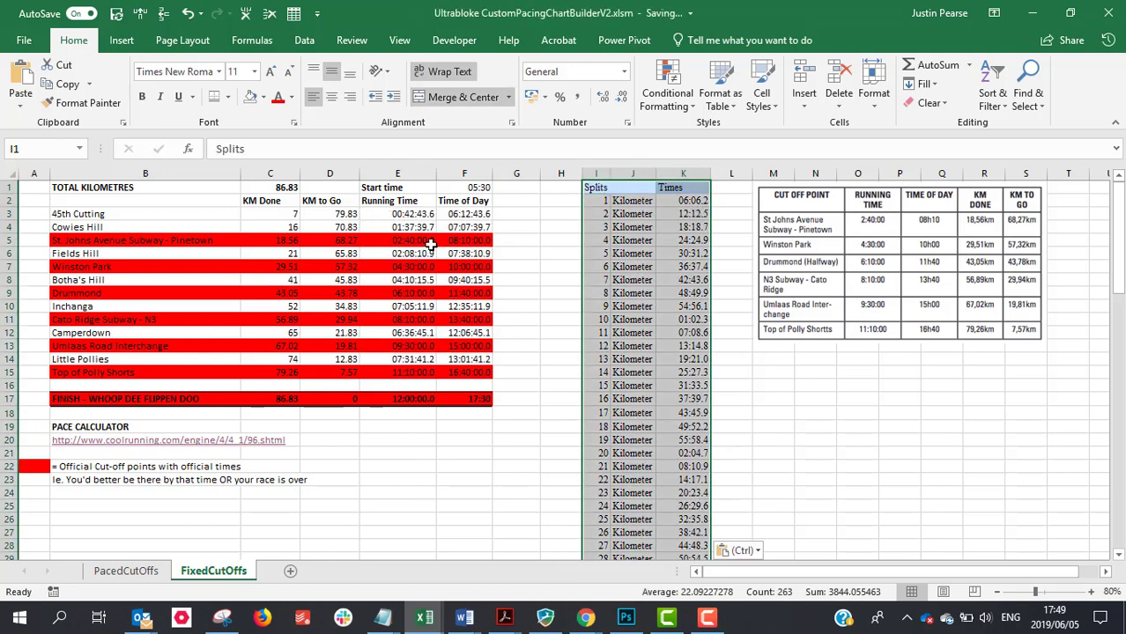
- Review the running times of the intermediate points and official cut-offs on FixedCutOffs, and return to the PacedCutOffs sheet
left_click(410, 215)
left_click(410, 225)
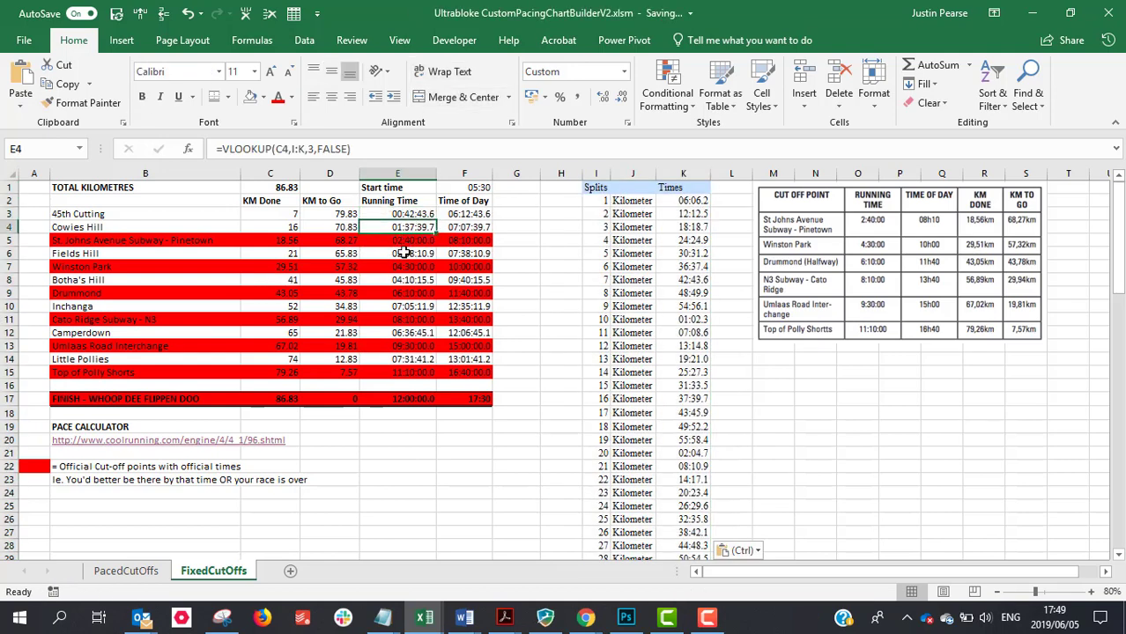
left_click(402, 253)
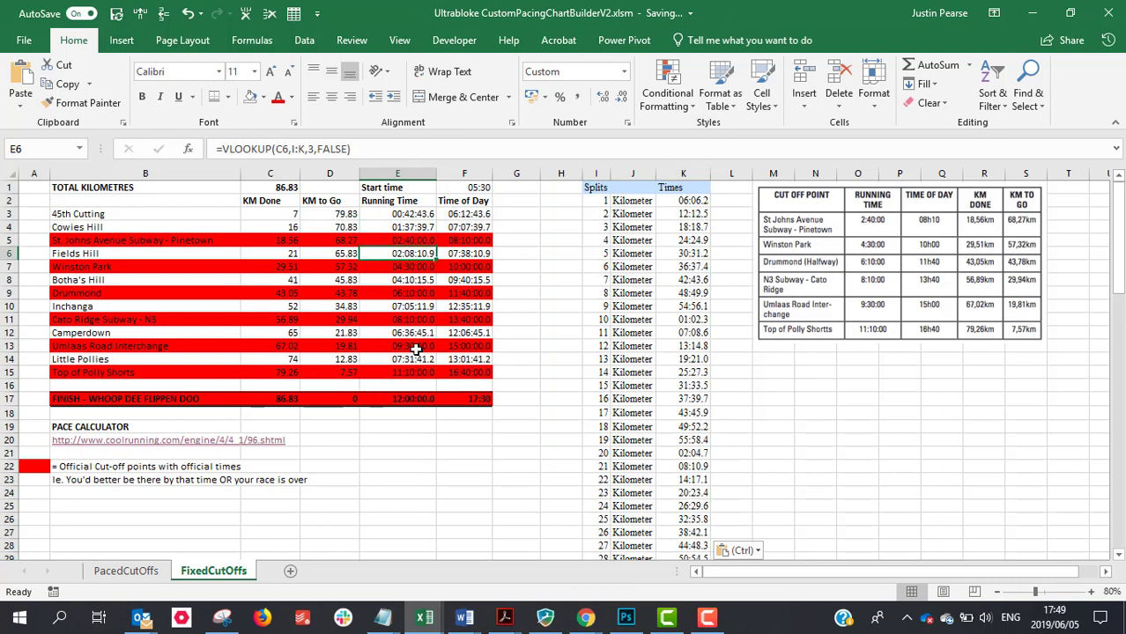
left_click(410, 281)
left_click(410, 305)
left_click(413, 333)
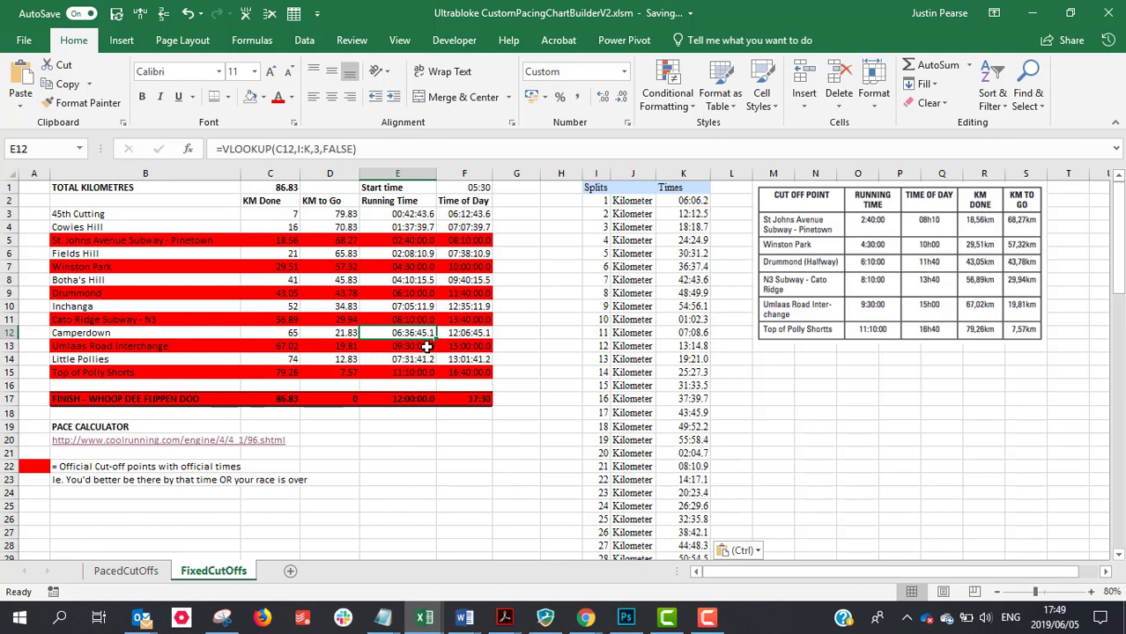
left_click(403, 401)
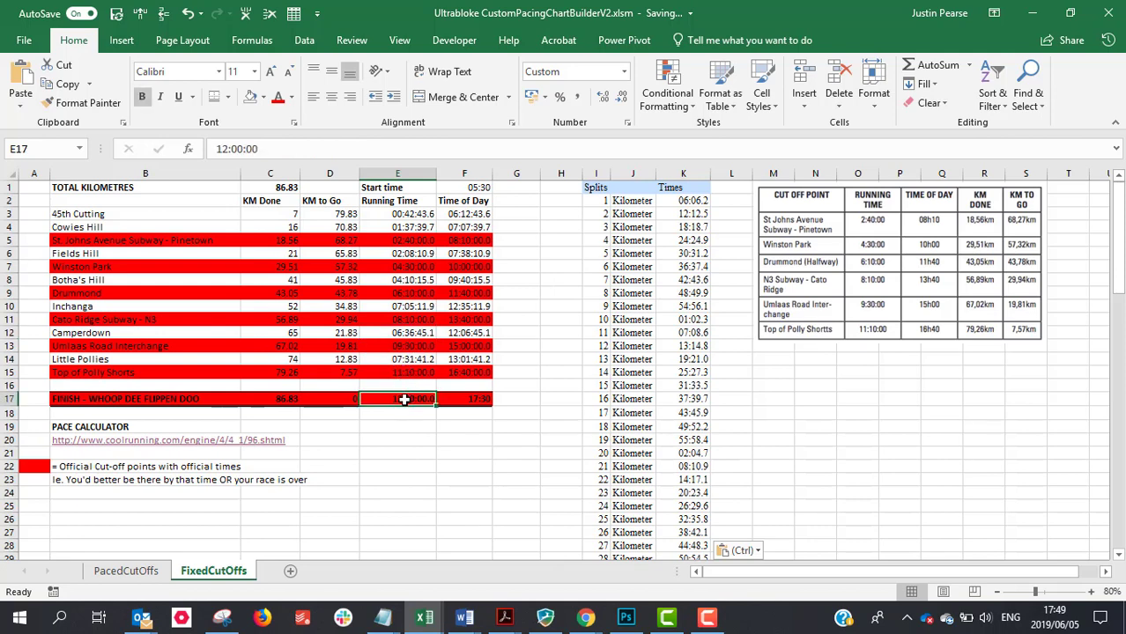
left_click(405, 373)
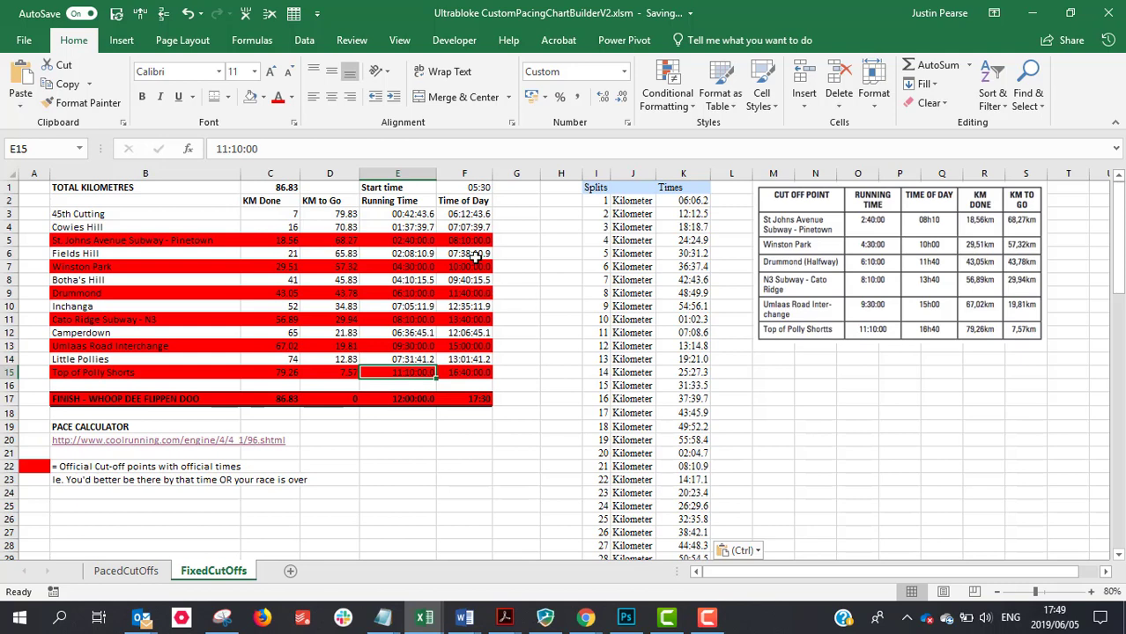
left_click(117, 573)
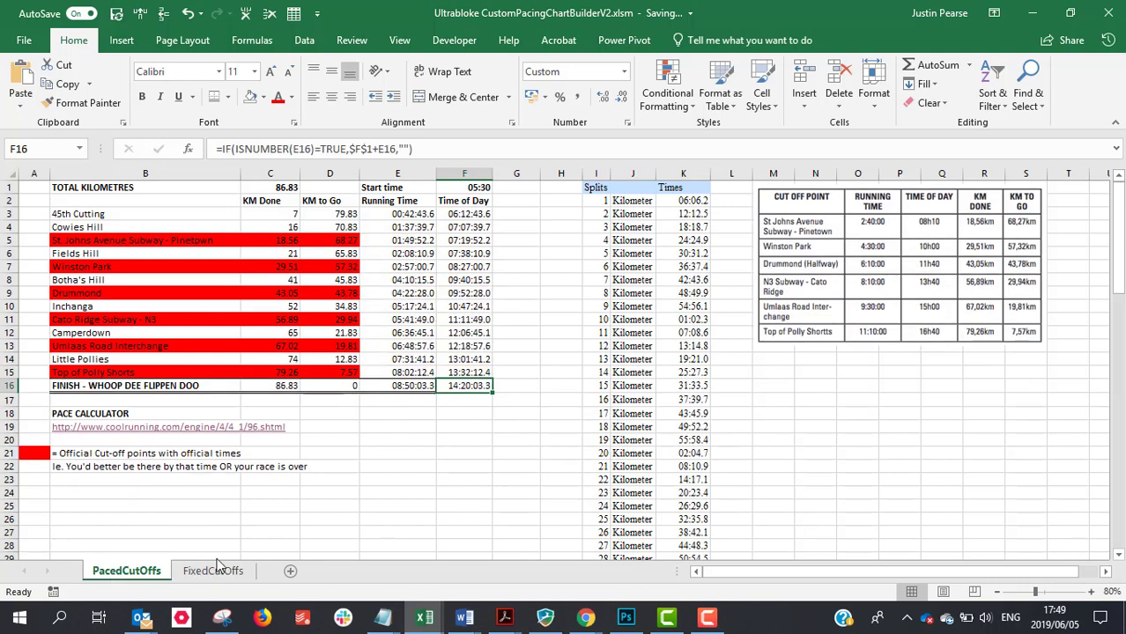
- Switch to the pace calculator in Chrome, set the time to 9 hours 30 minutes, and calculate the pace
key("alt+Tab")
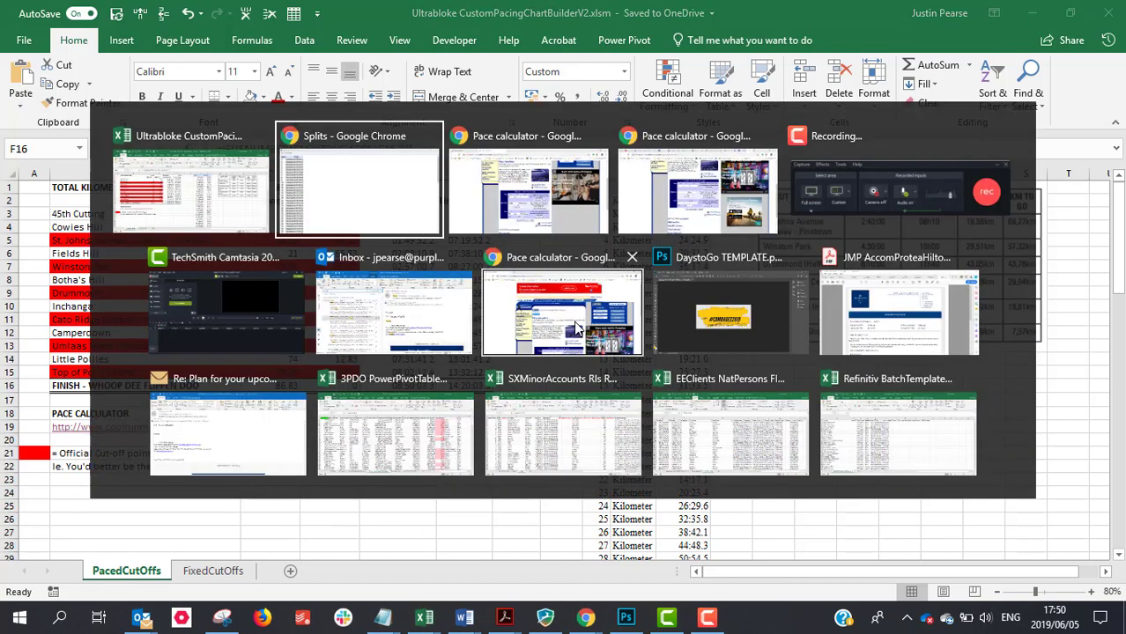
key("alt+Tab")
key("Tab")
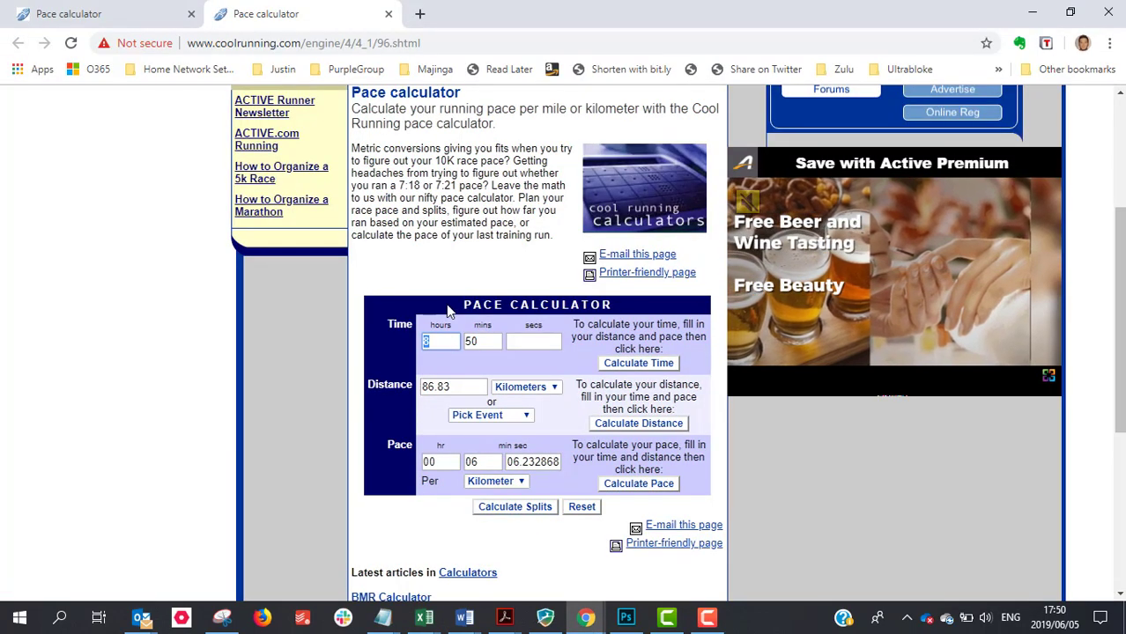
key("BackSpace")
type("9")
key("Tab")
type("30")
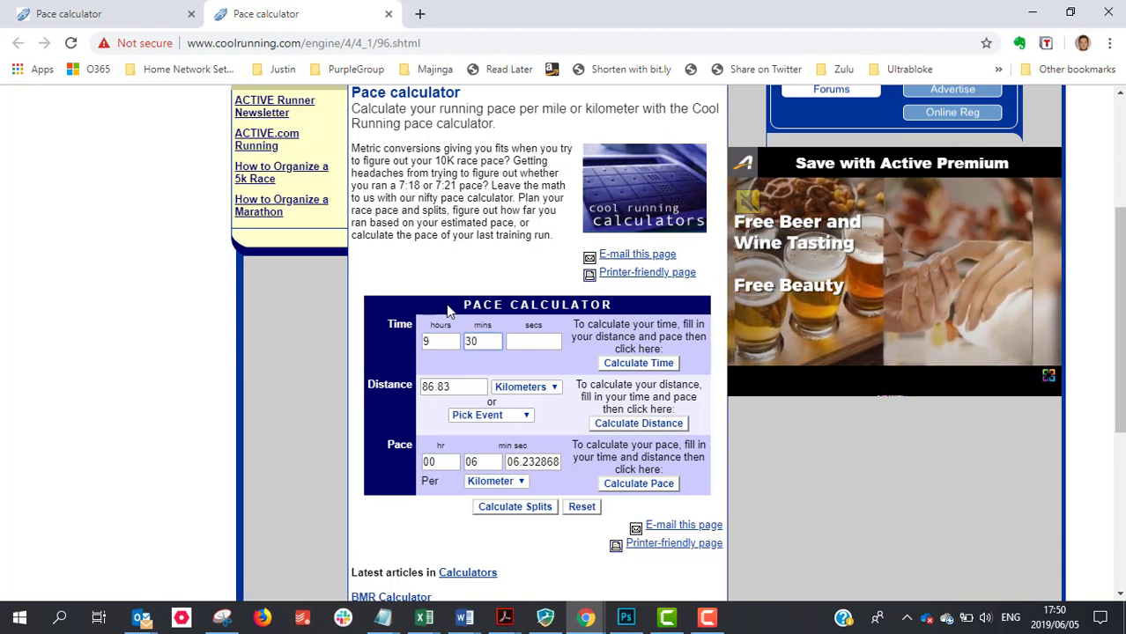
left_click(642, 486)
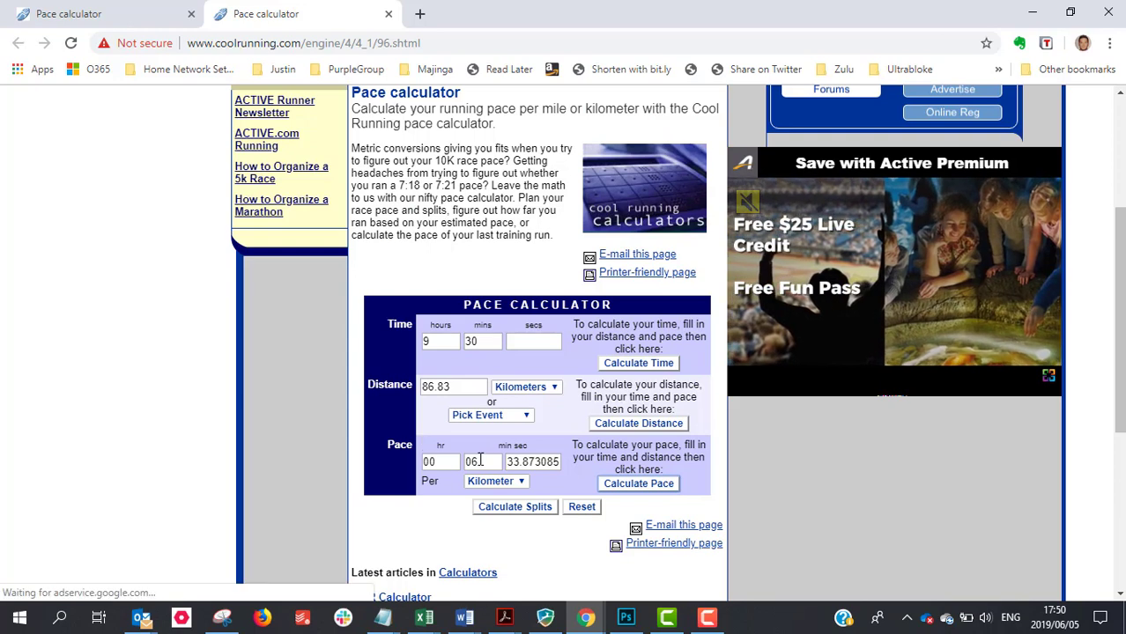
- Generate splits for the 9:30 finish and copy the full table, returning to the Excel workbook
left_click(511, 508)
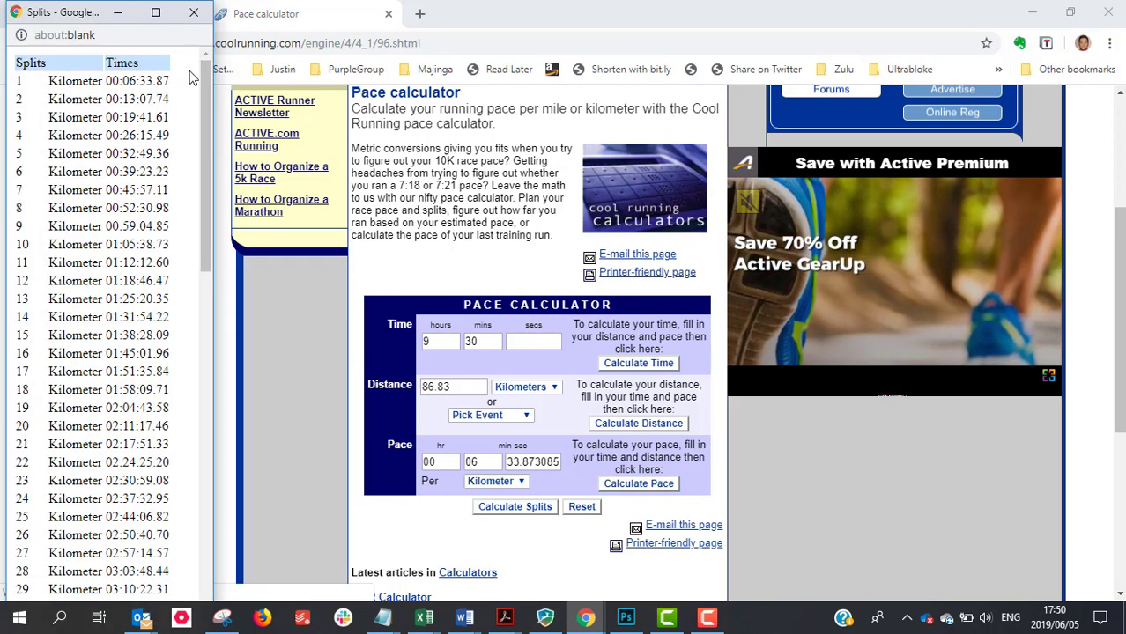
left_click(163, 12)
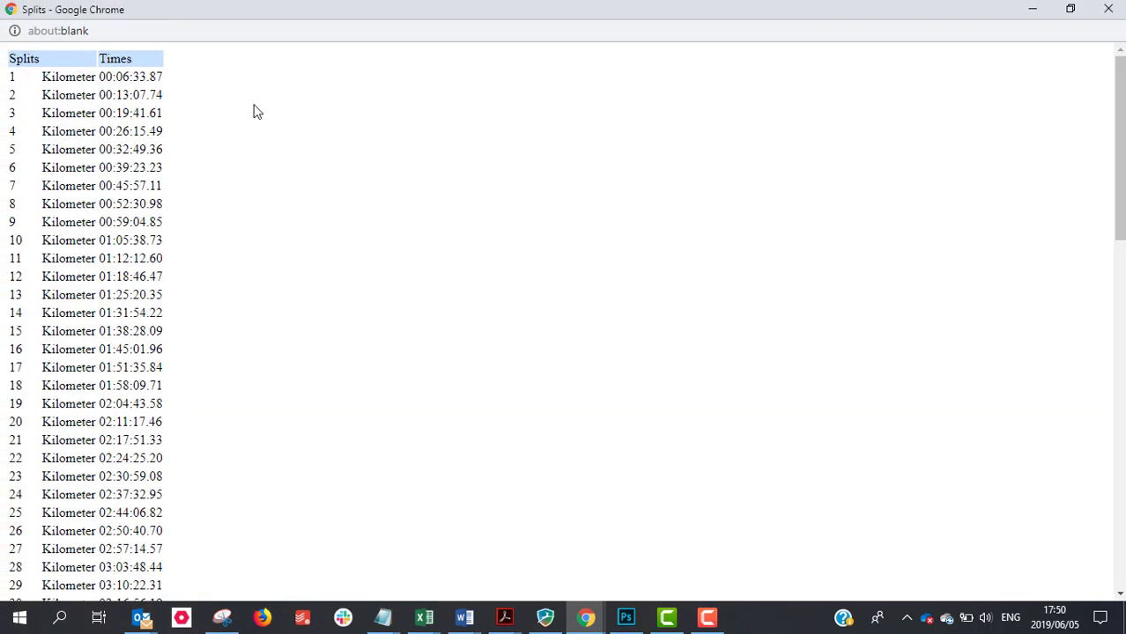
key("ctrl+a")
key("alt+Tab")
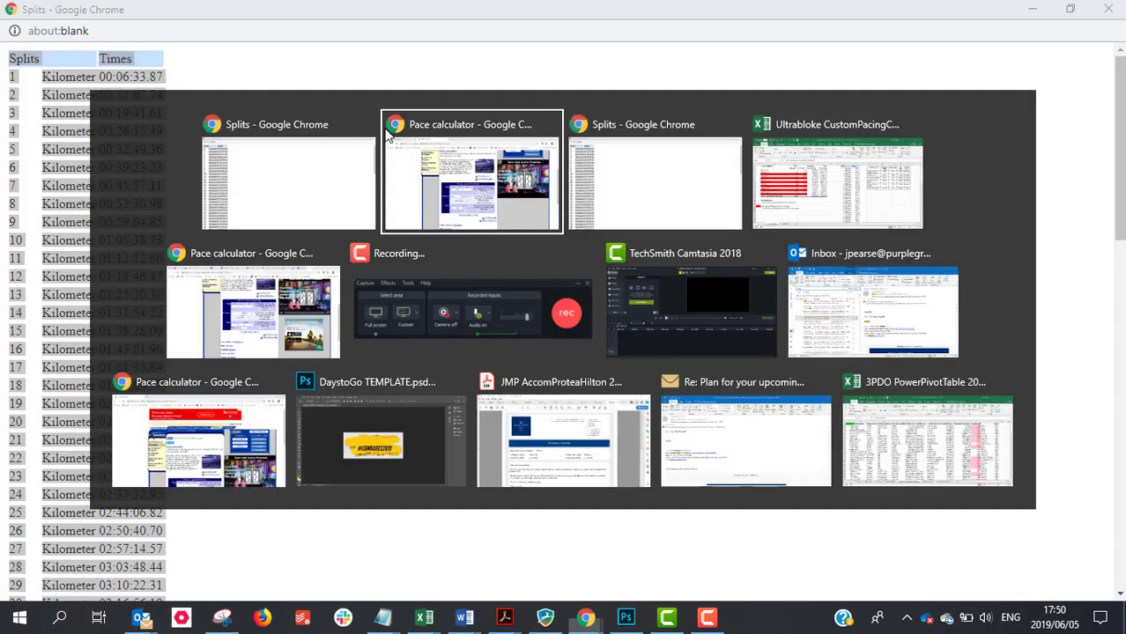
key("alt+Tab")
key("alt+Tab")
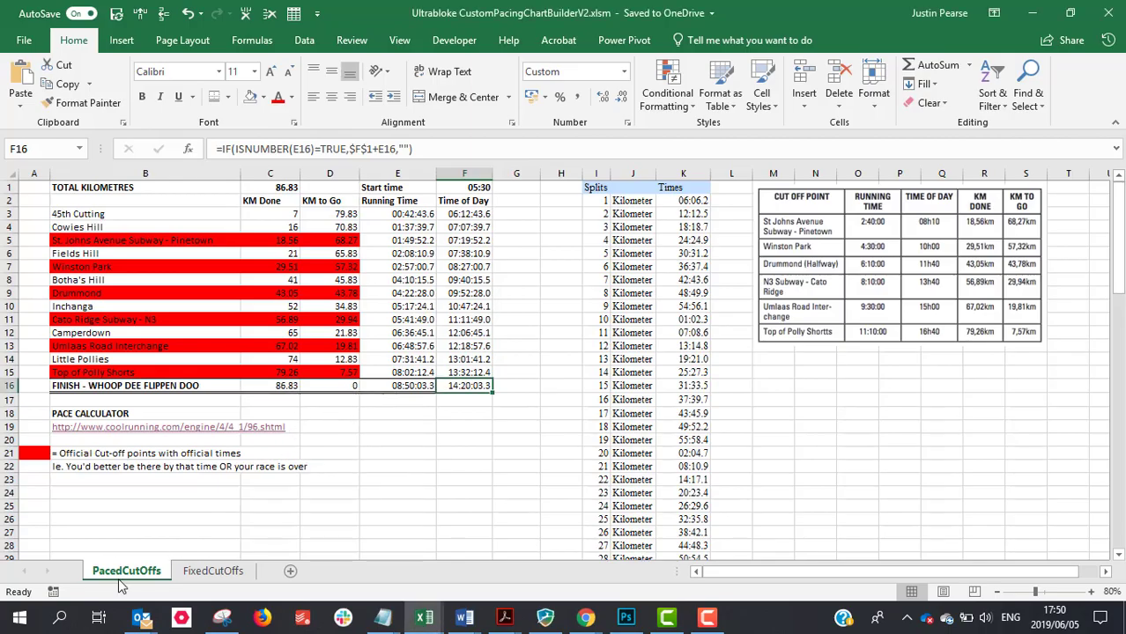
- Undo the earlier splits pastes and paste the new 9:30 splits table into PacedCutOffs starting at cell I1
left_click(593, 187)
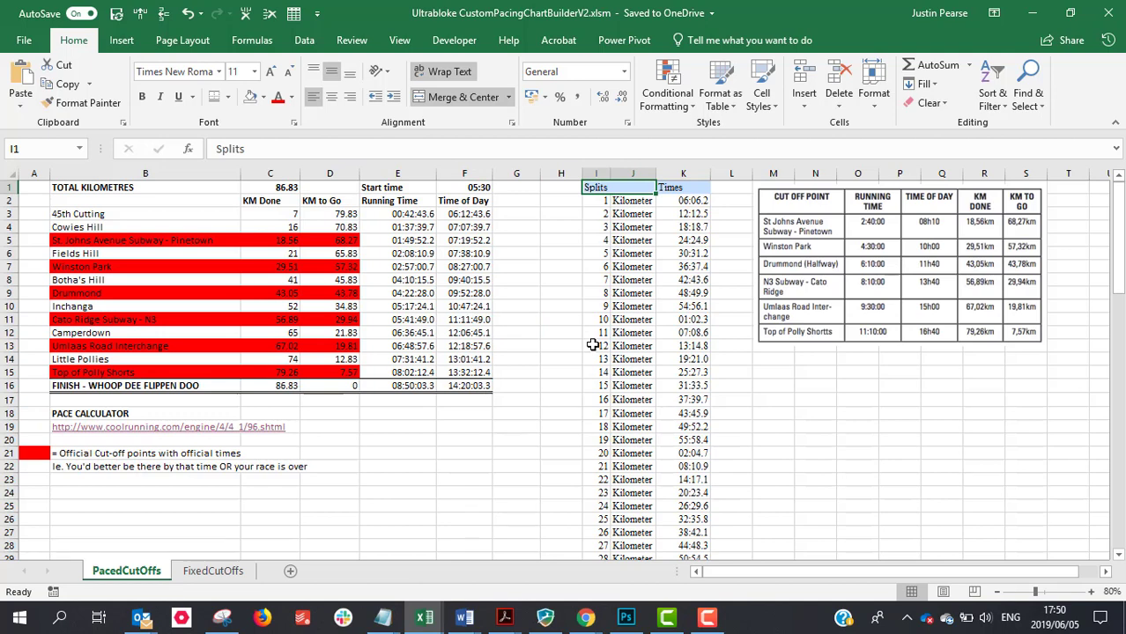
key("ctrl+z")
key("ctrl+z")
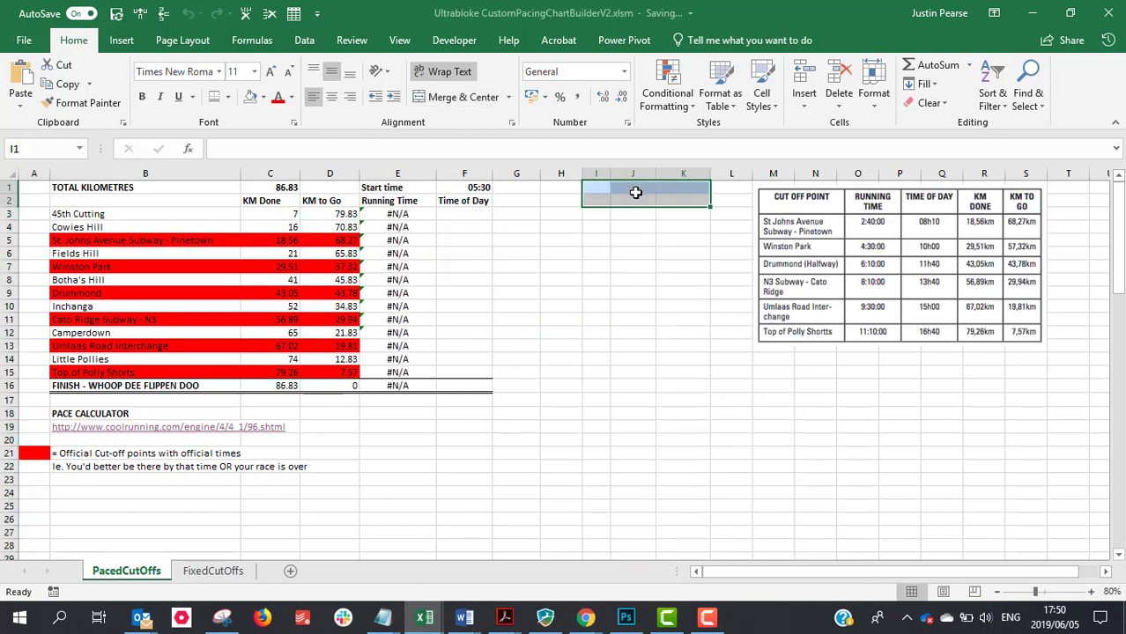
left_click(593, 188)
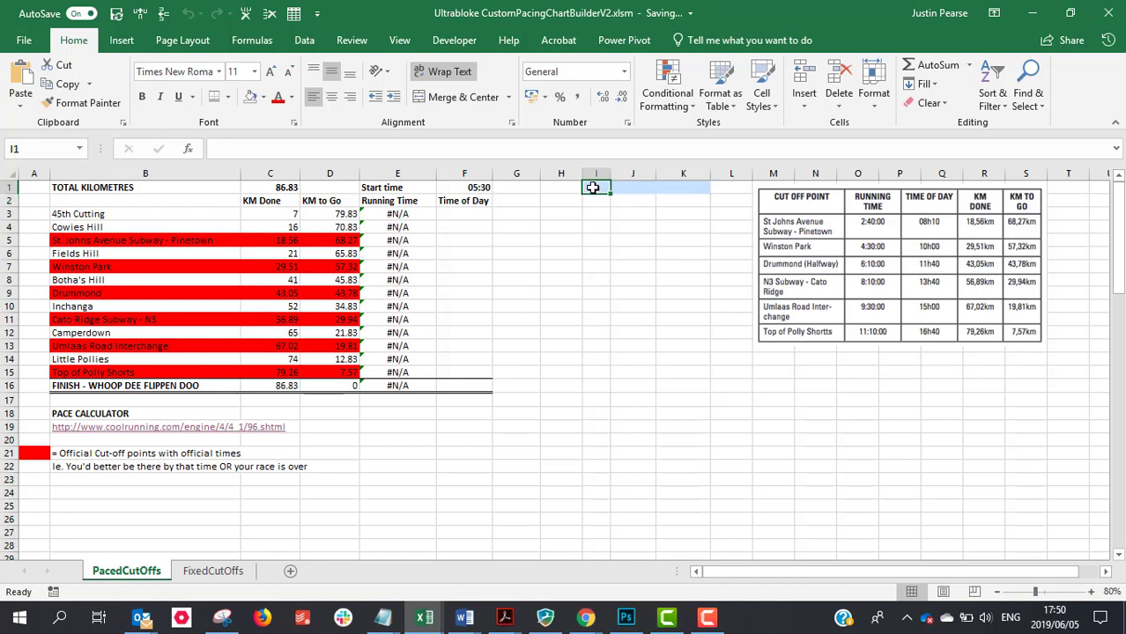
key("ctrl+v")
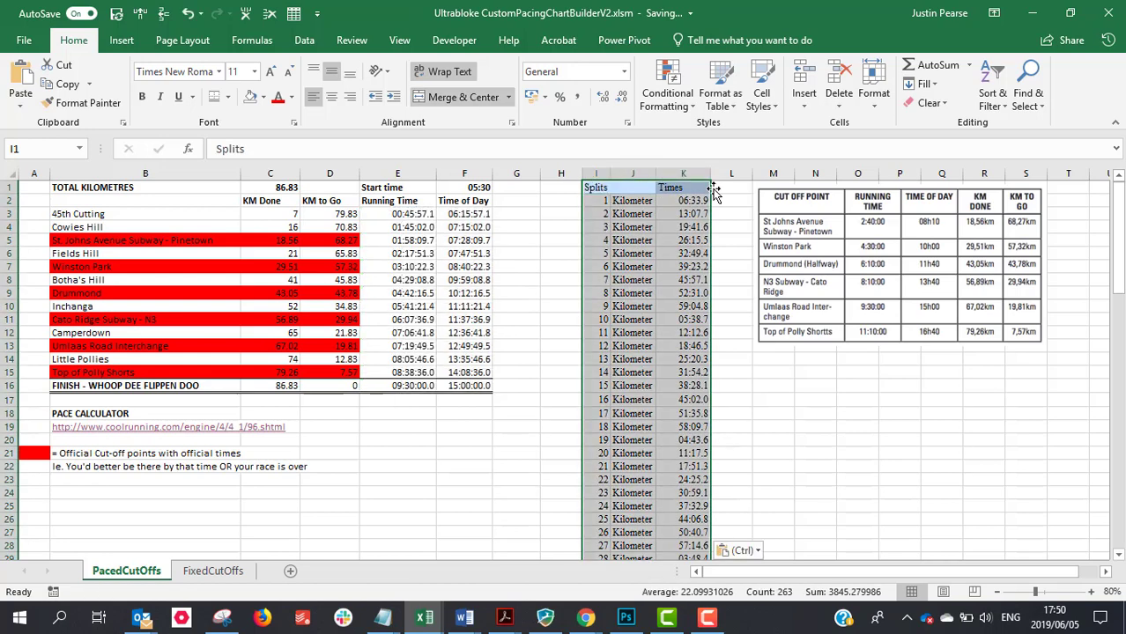
left_click_drag(423, 386, 449, 386)
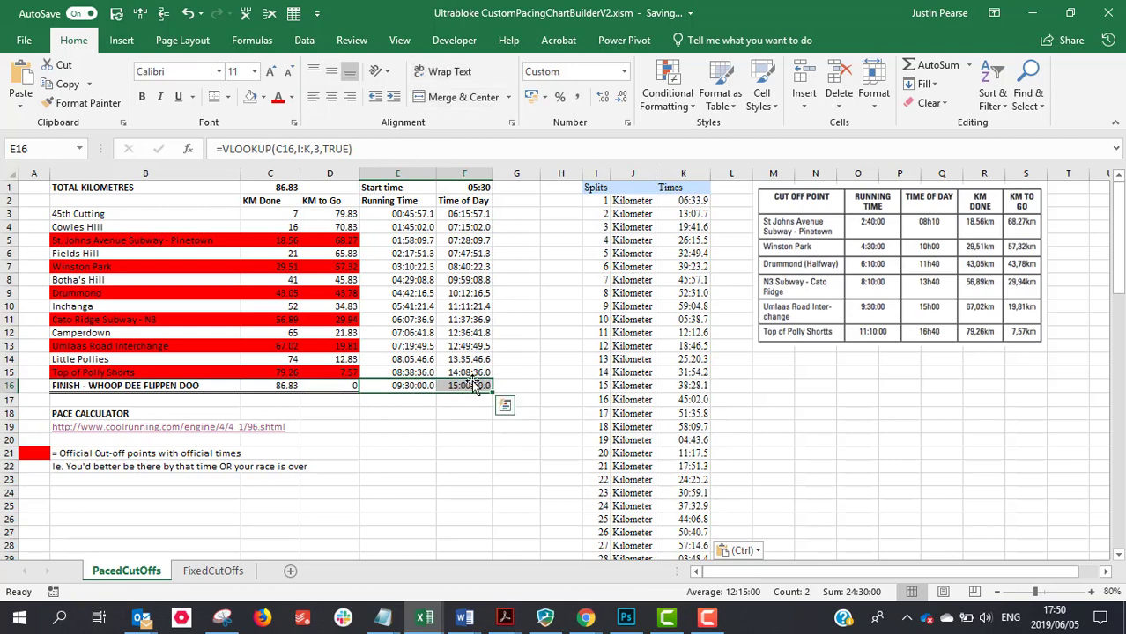
left_click(465, 386)
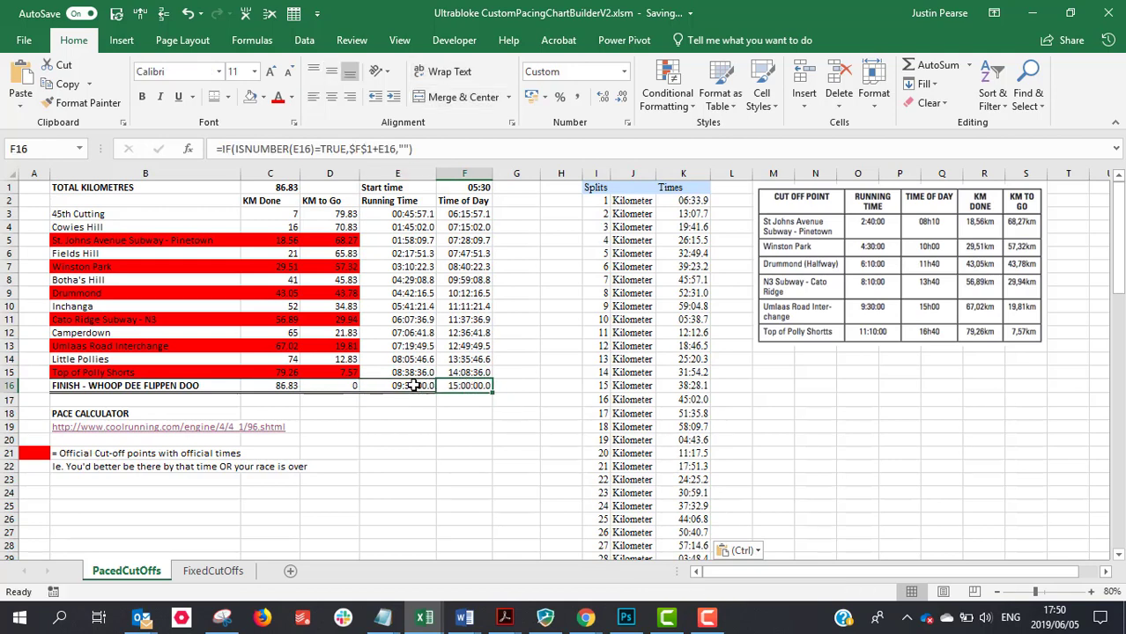
- Delete the 45th Cutting row from the PacedCutOffs sheet and undo the deletion
left_click_drag(214, 248, 214, 256)
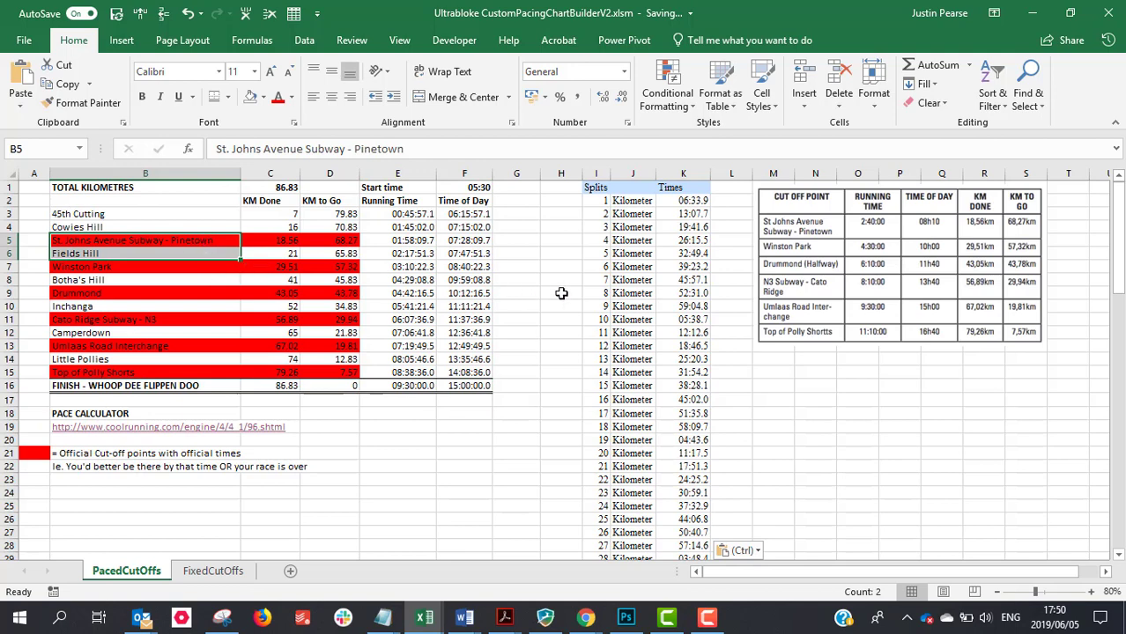
left_click(7, 214)
right_click(8, 214)
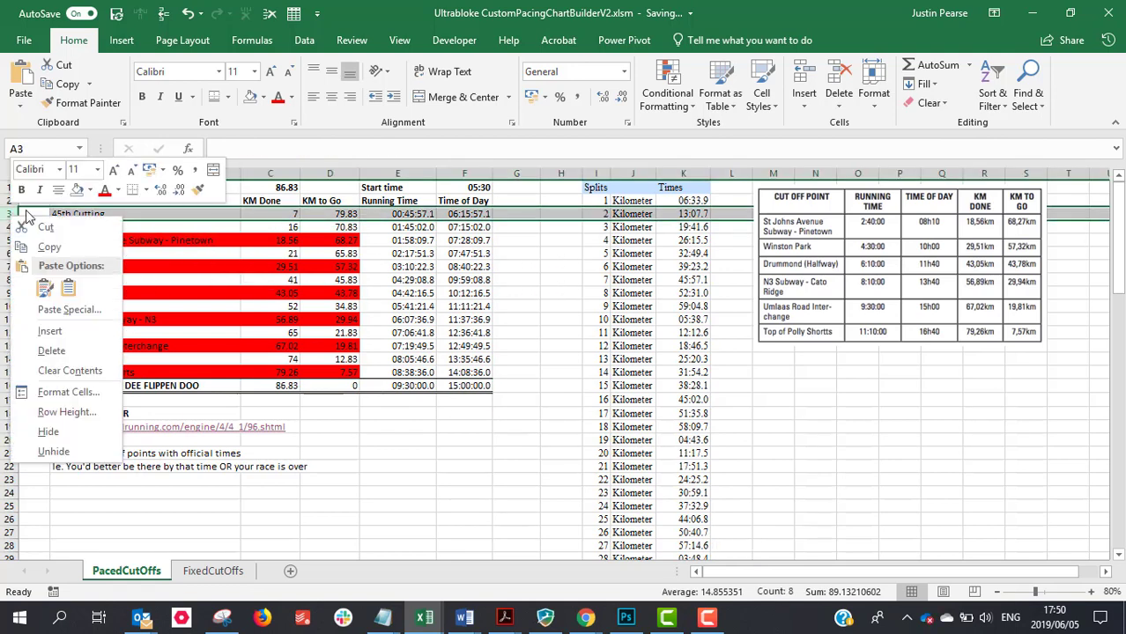
left_click(51, 352)
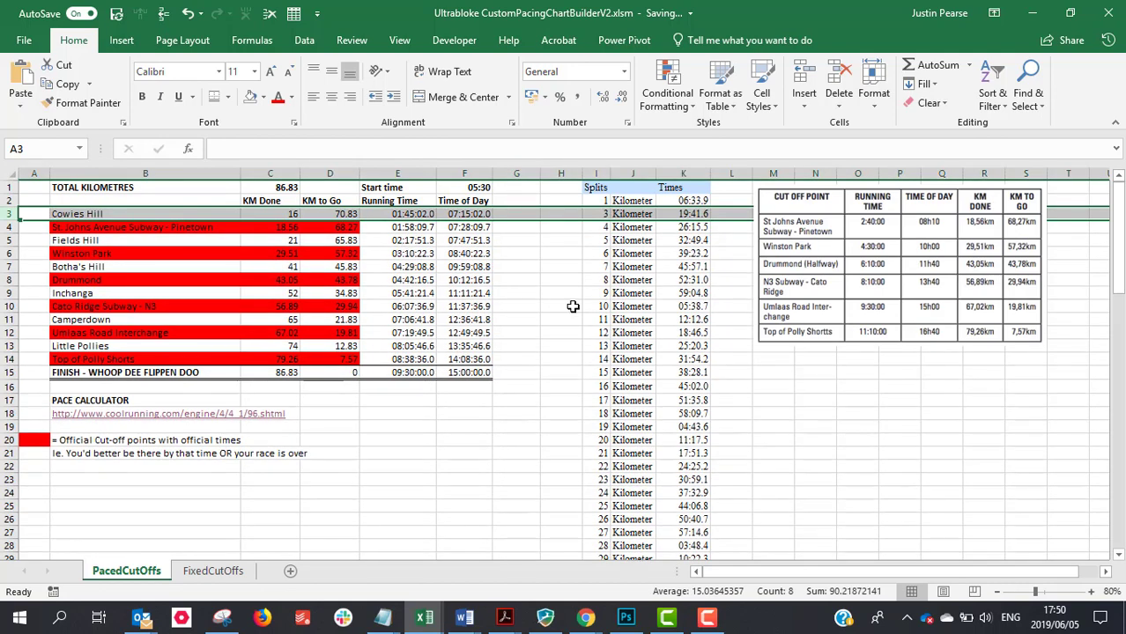
key("ctrl+z")
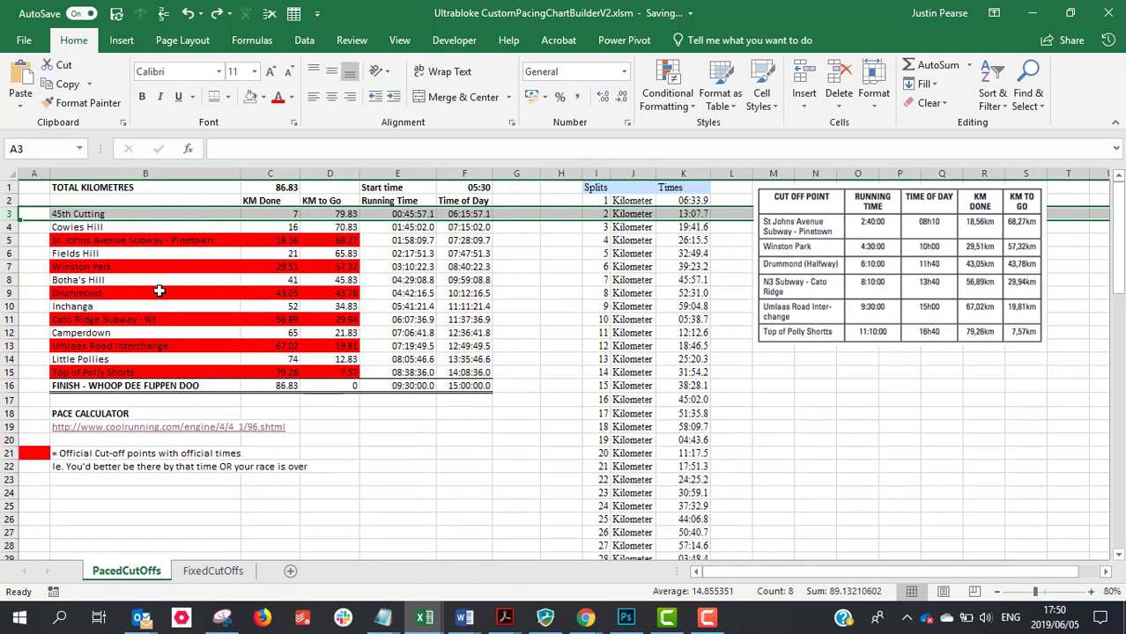